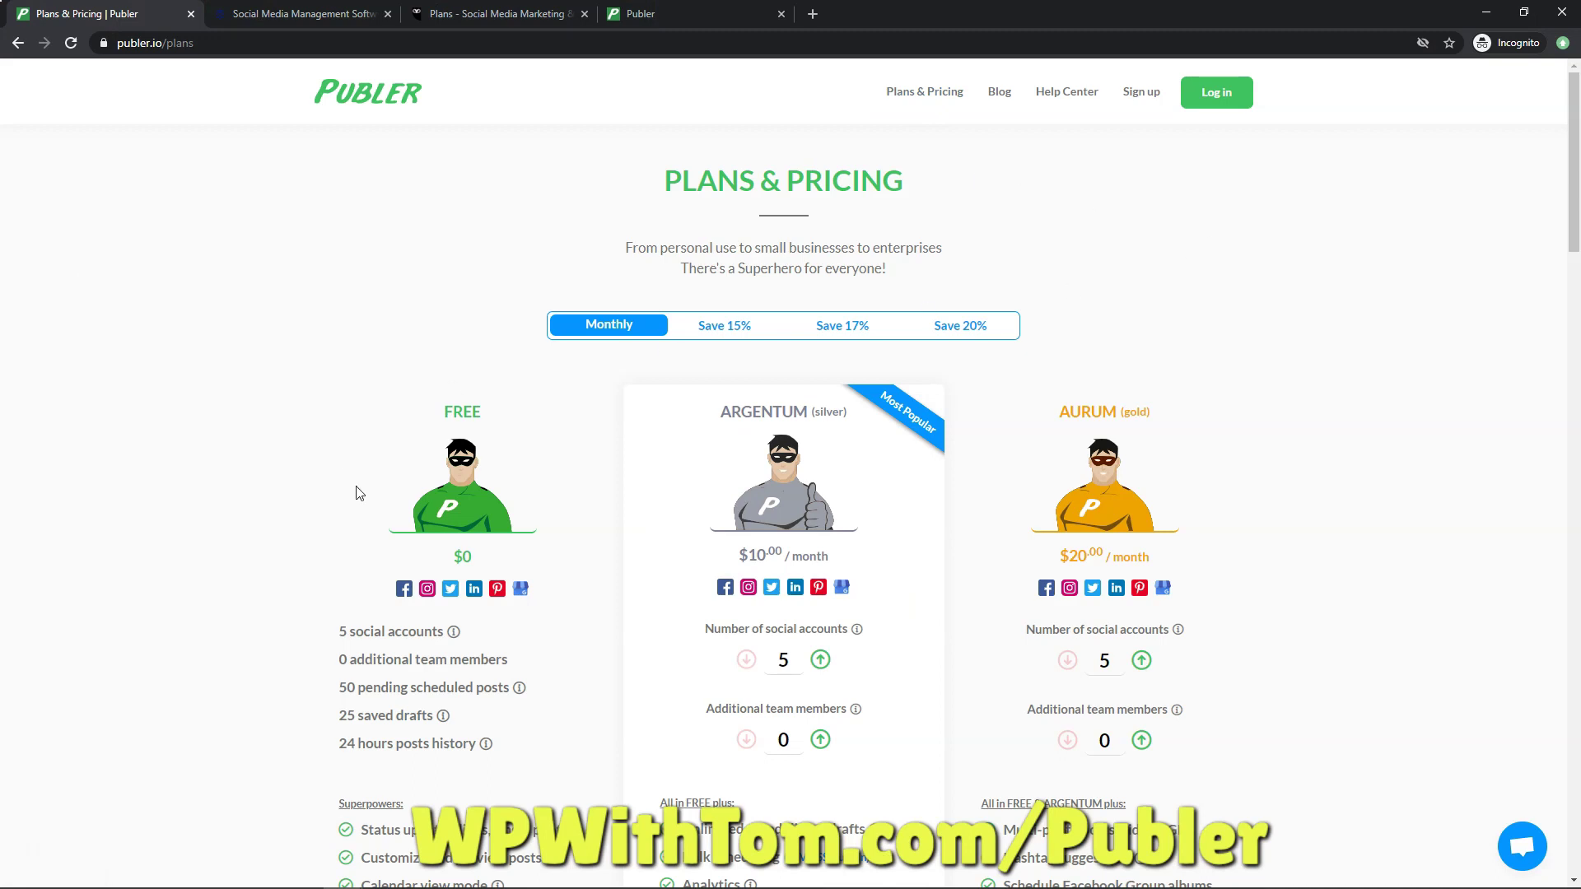
pyautogui.scroll(-2, 466, 442)
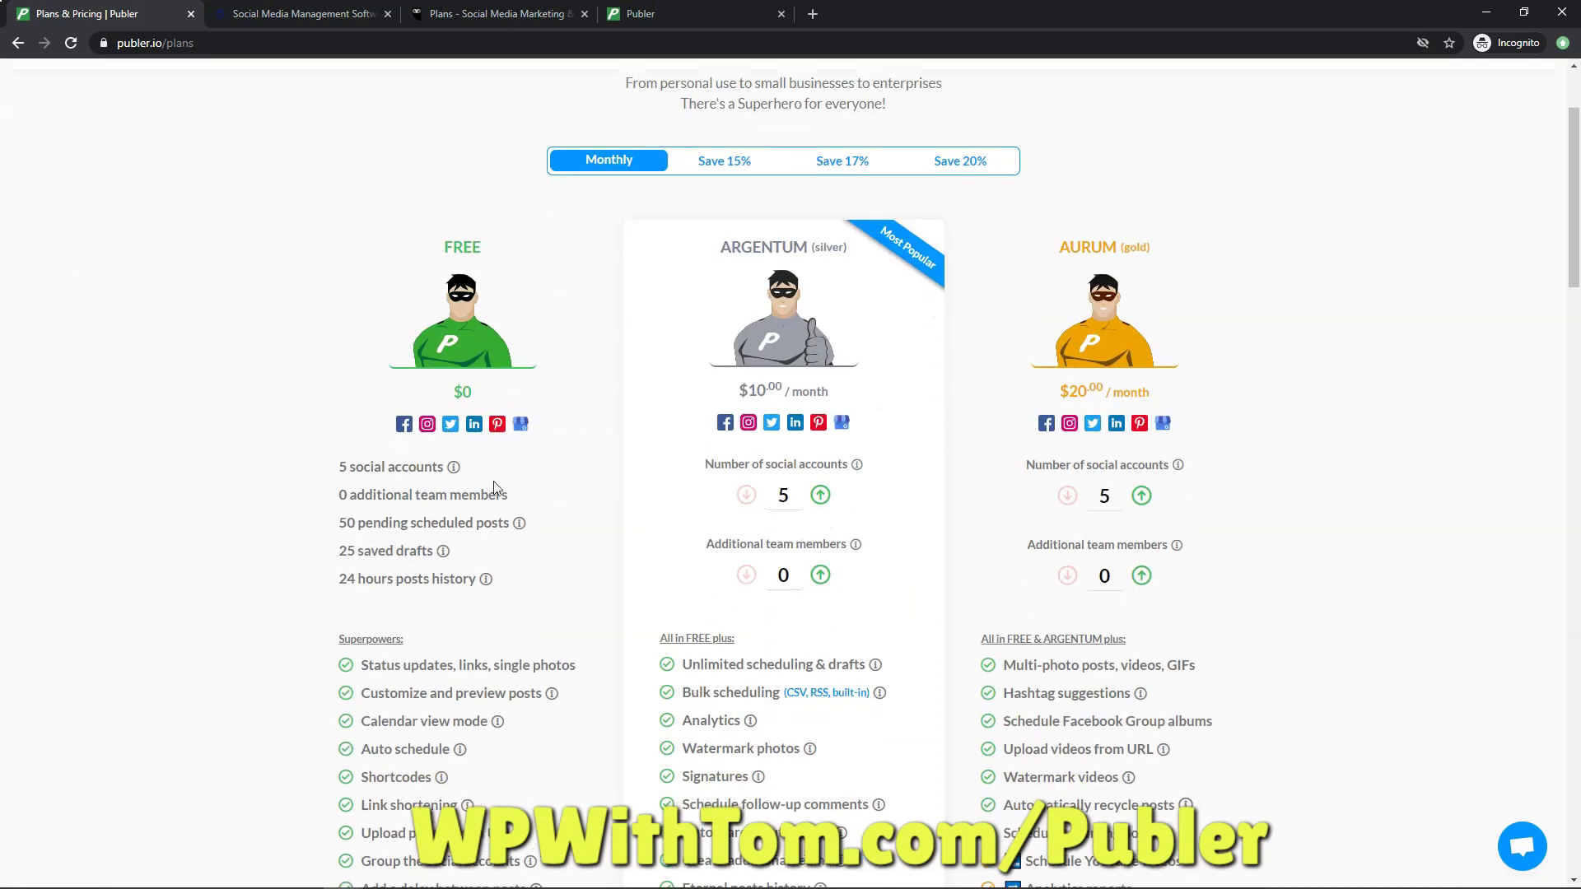
pyautogui.scroll(-1, 535, 492)
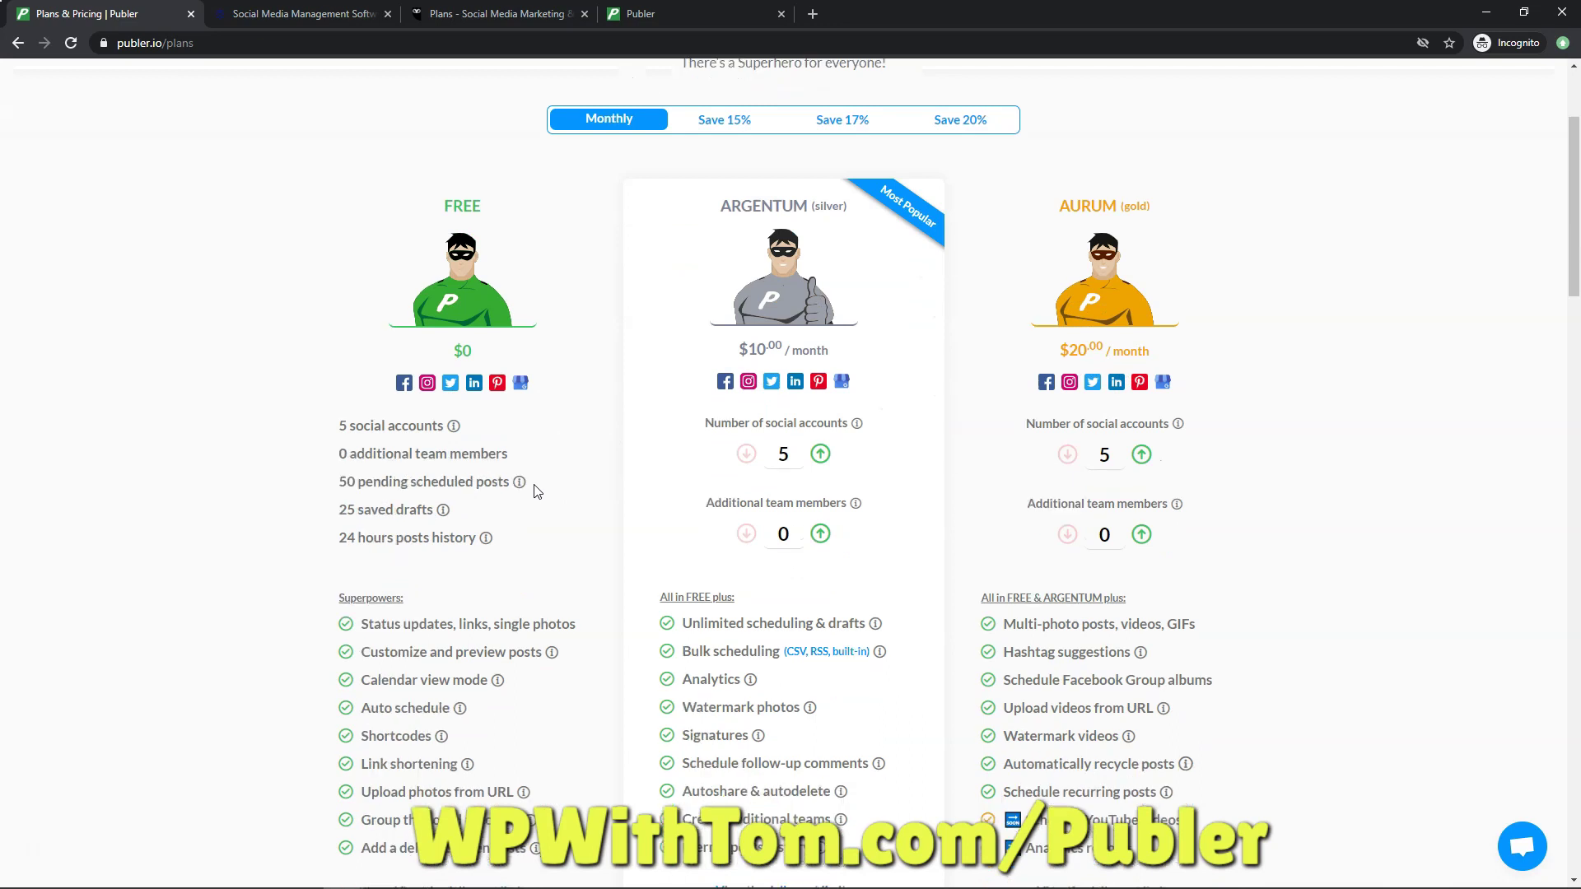
pyautogui.scroll(-1, 536, 492)
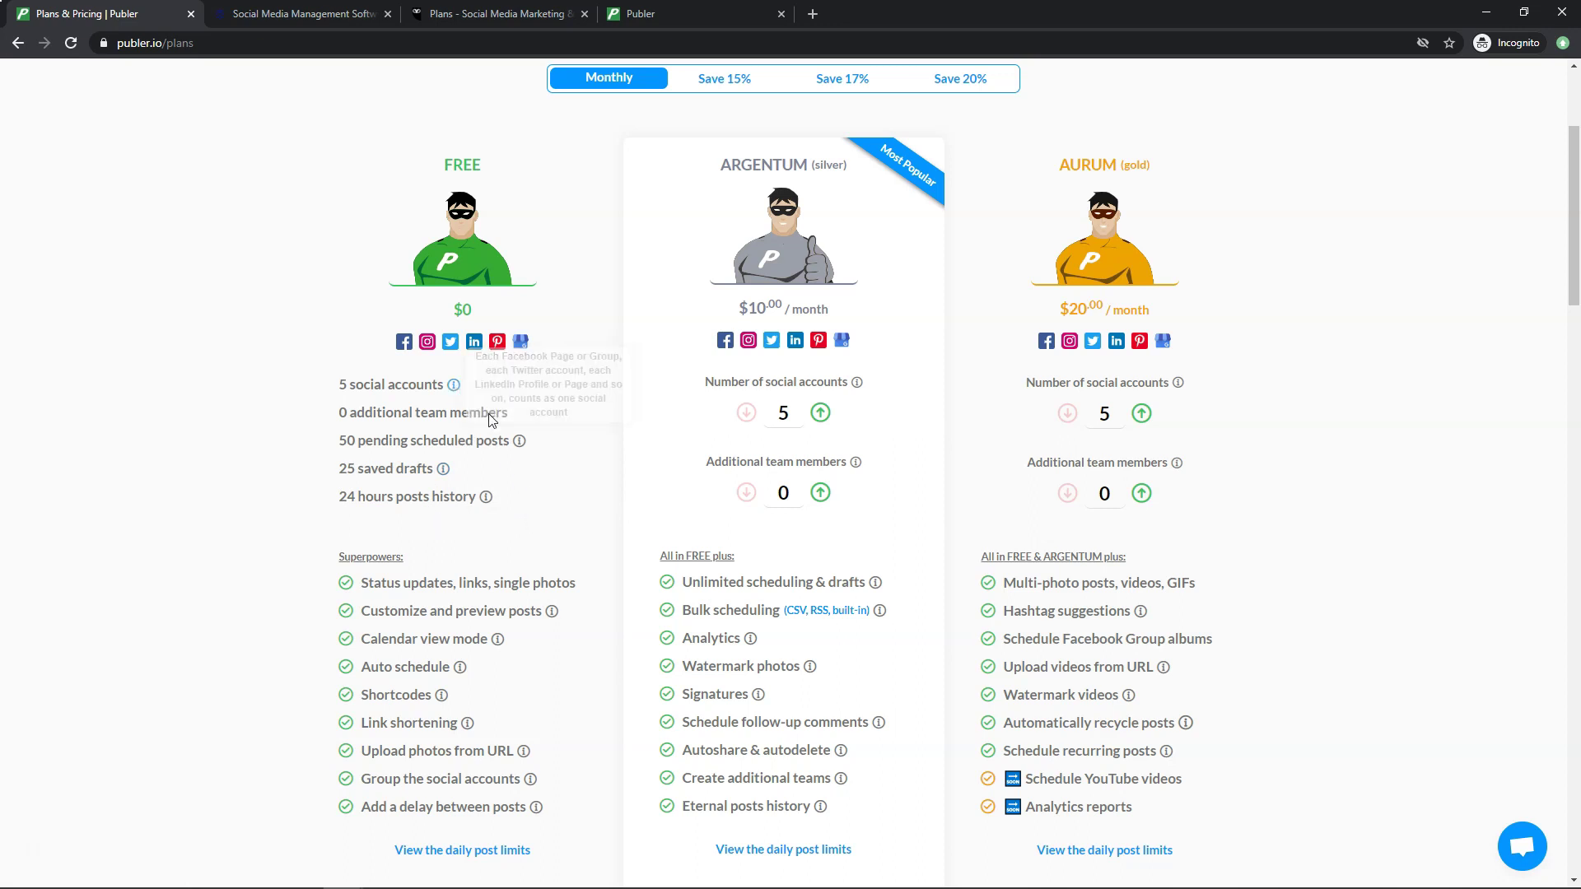
pyautogui.moveTo(443, 471)
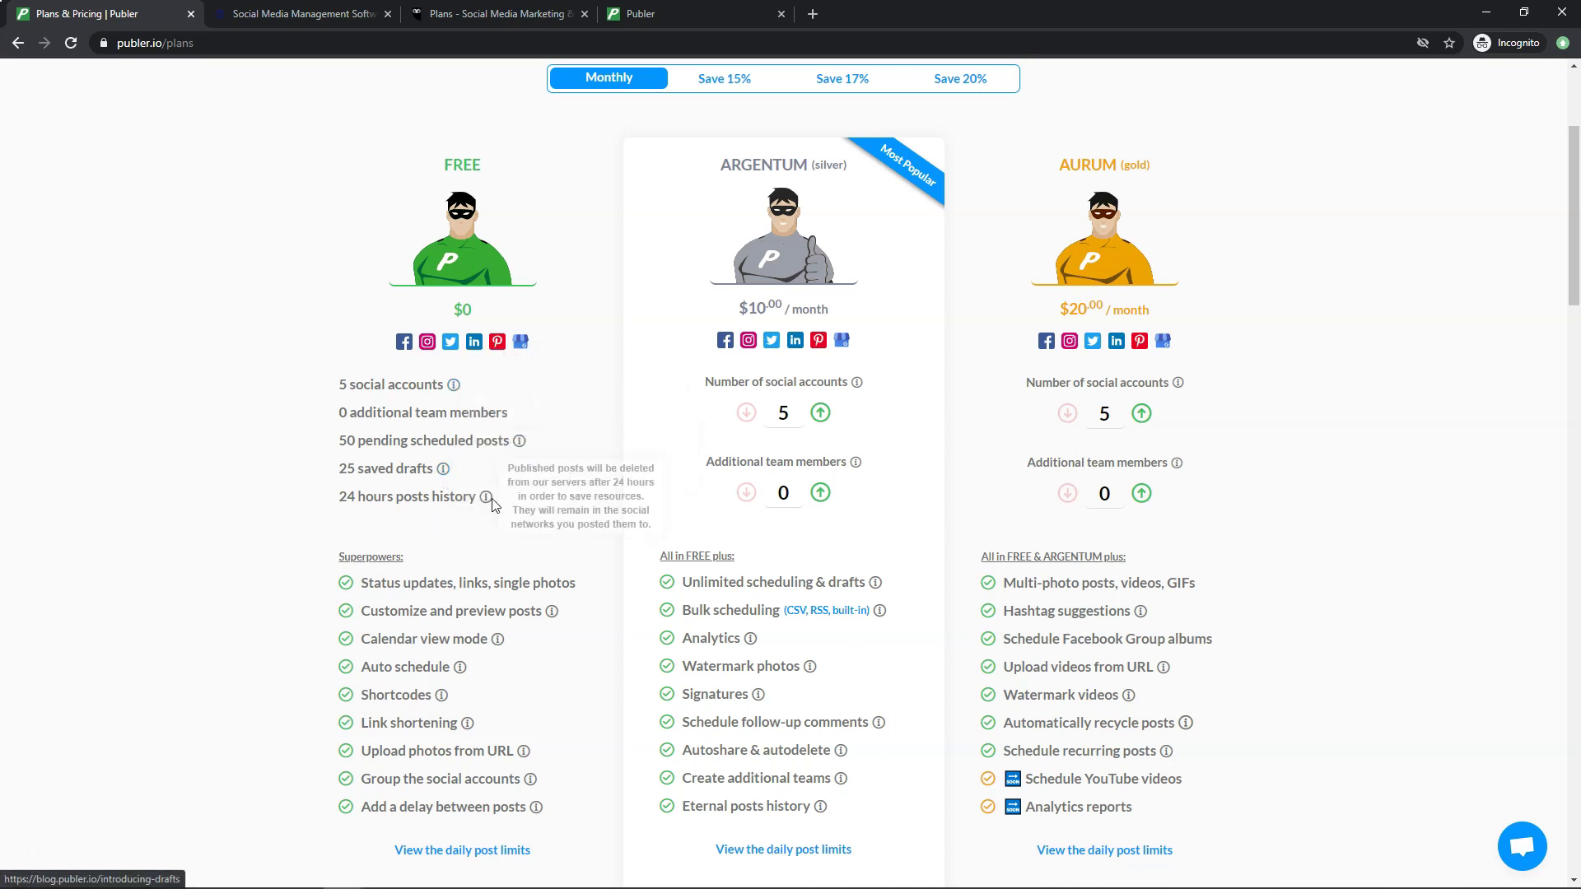
pyautogui.scroll(-1, 486, 493)
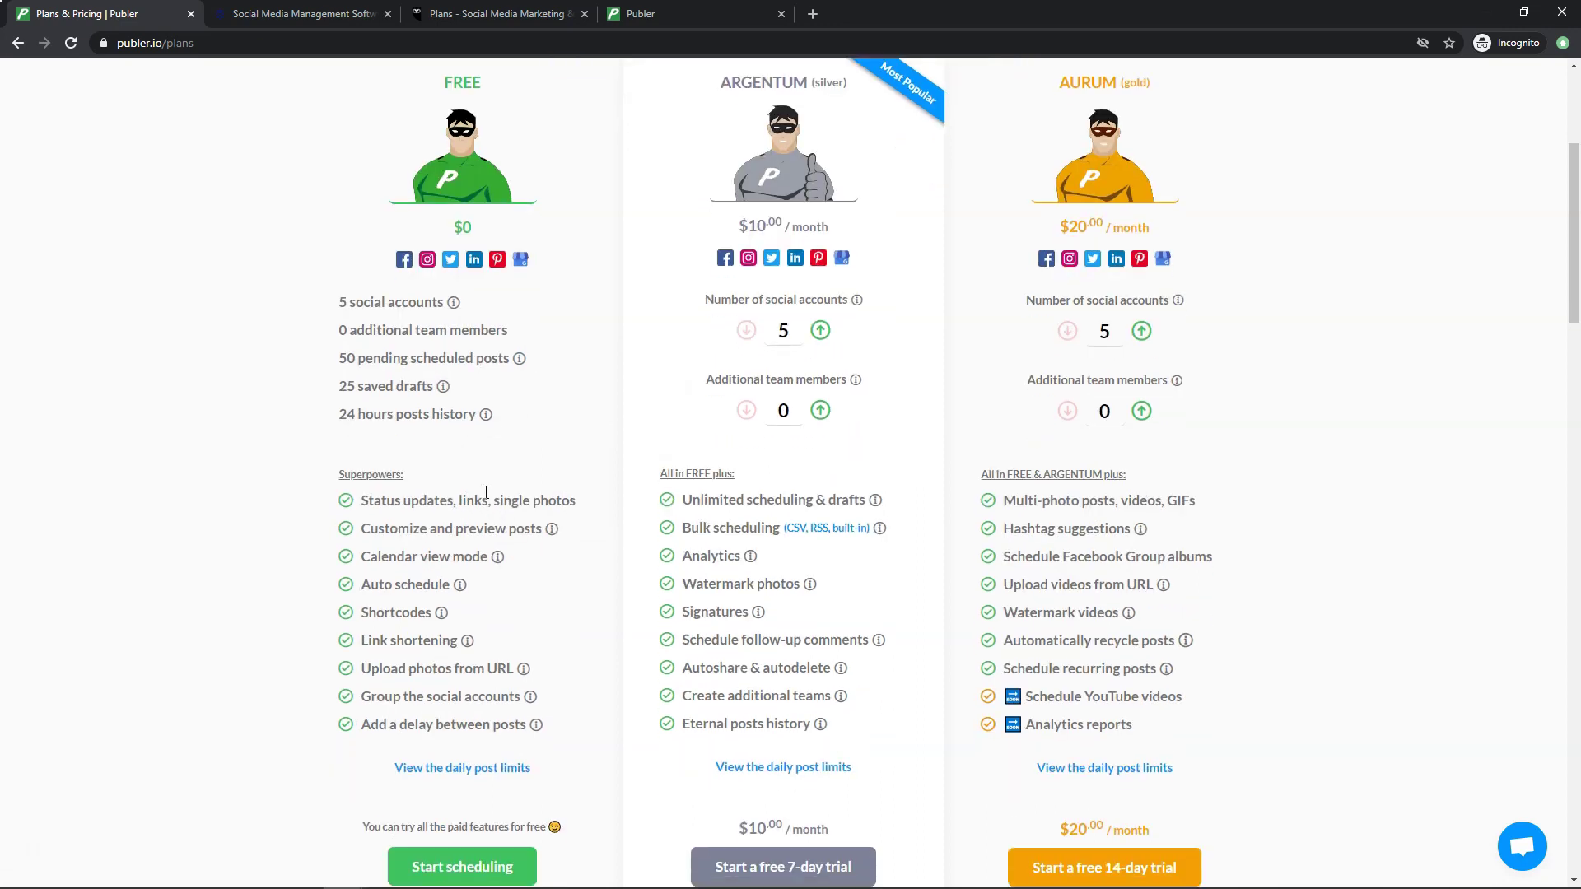
pyautogui.scroll(-1, 470, 501)
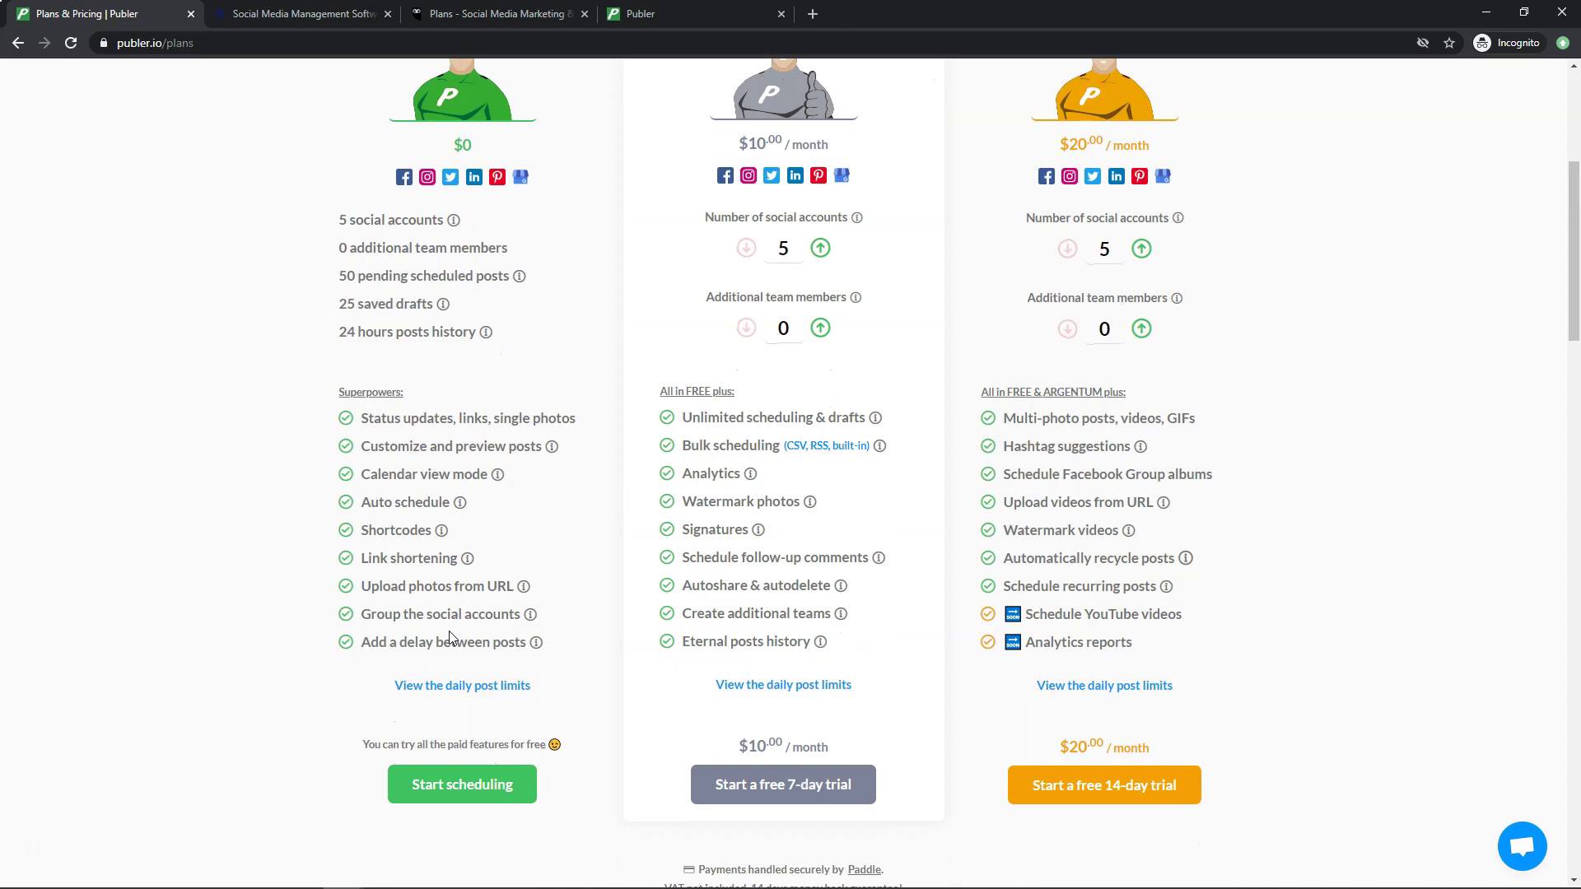
pyautogui.scroll(3, 477, 381)
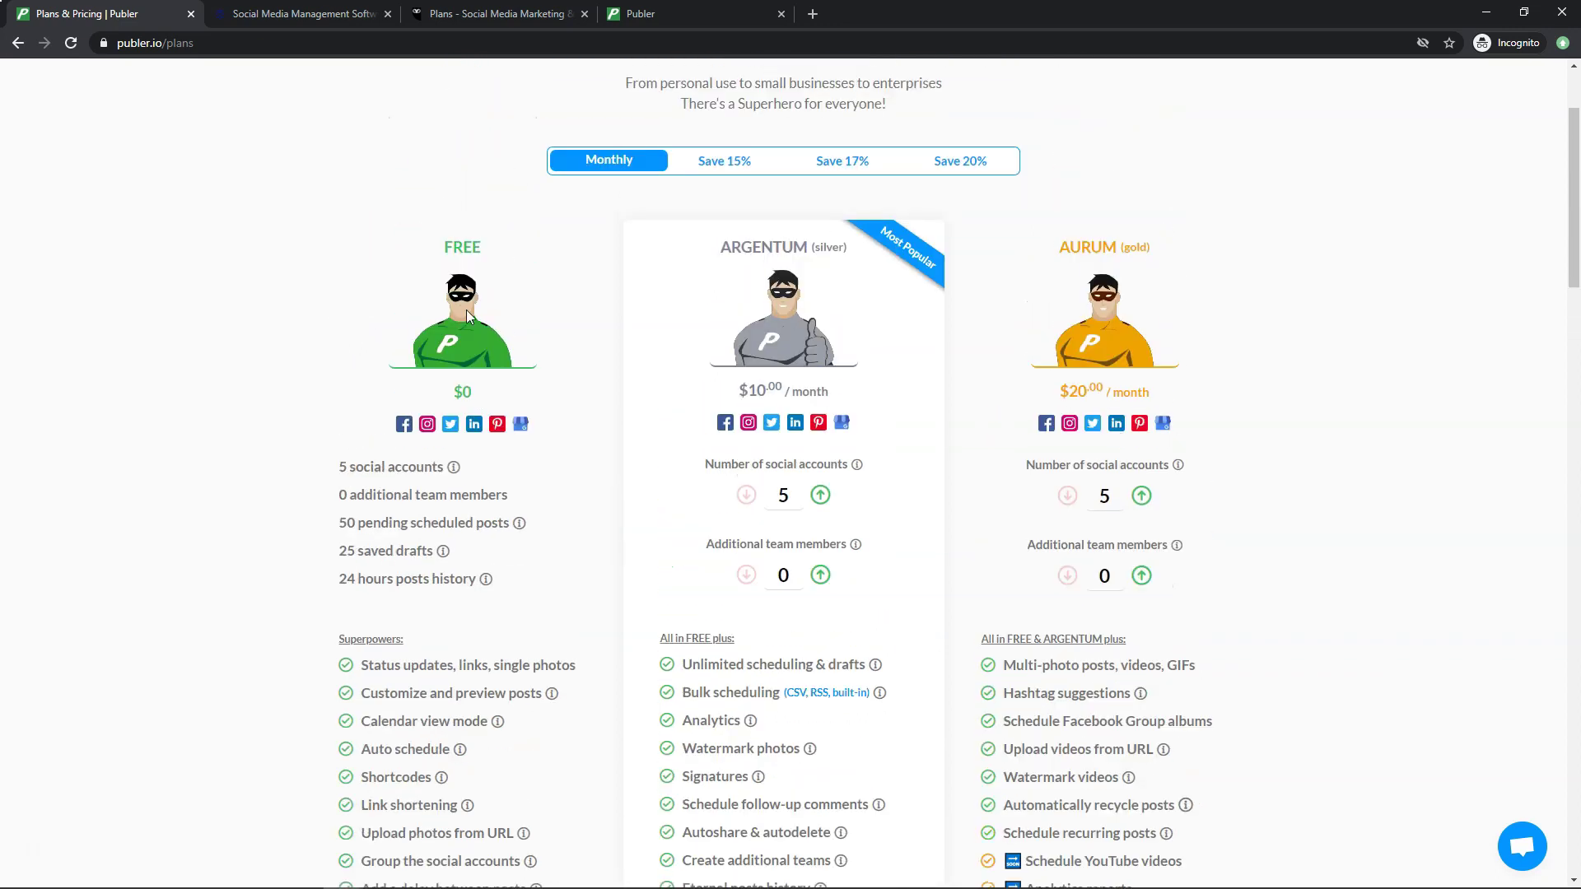
pyautogui.scroll(-2, 583, 303)
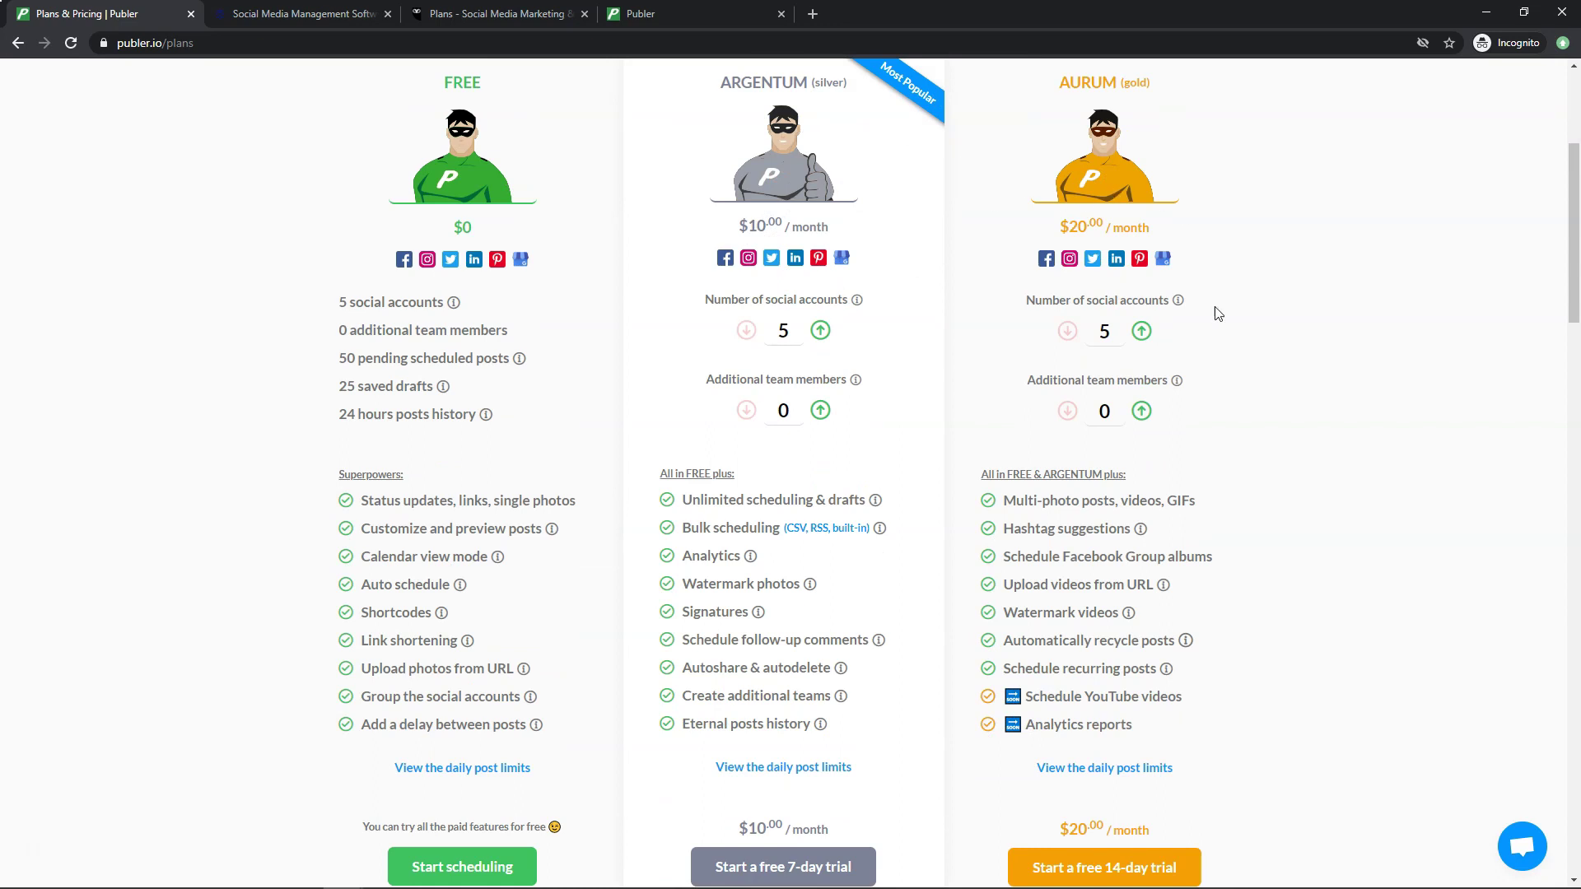
pyautogui.scroll(1, 1257, 350)
pyautogui.scroll(2, 1251, 350)
pyautogui.scroll(-1, 872, 432)
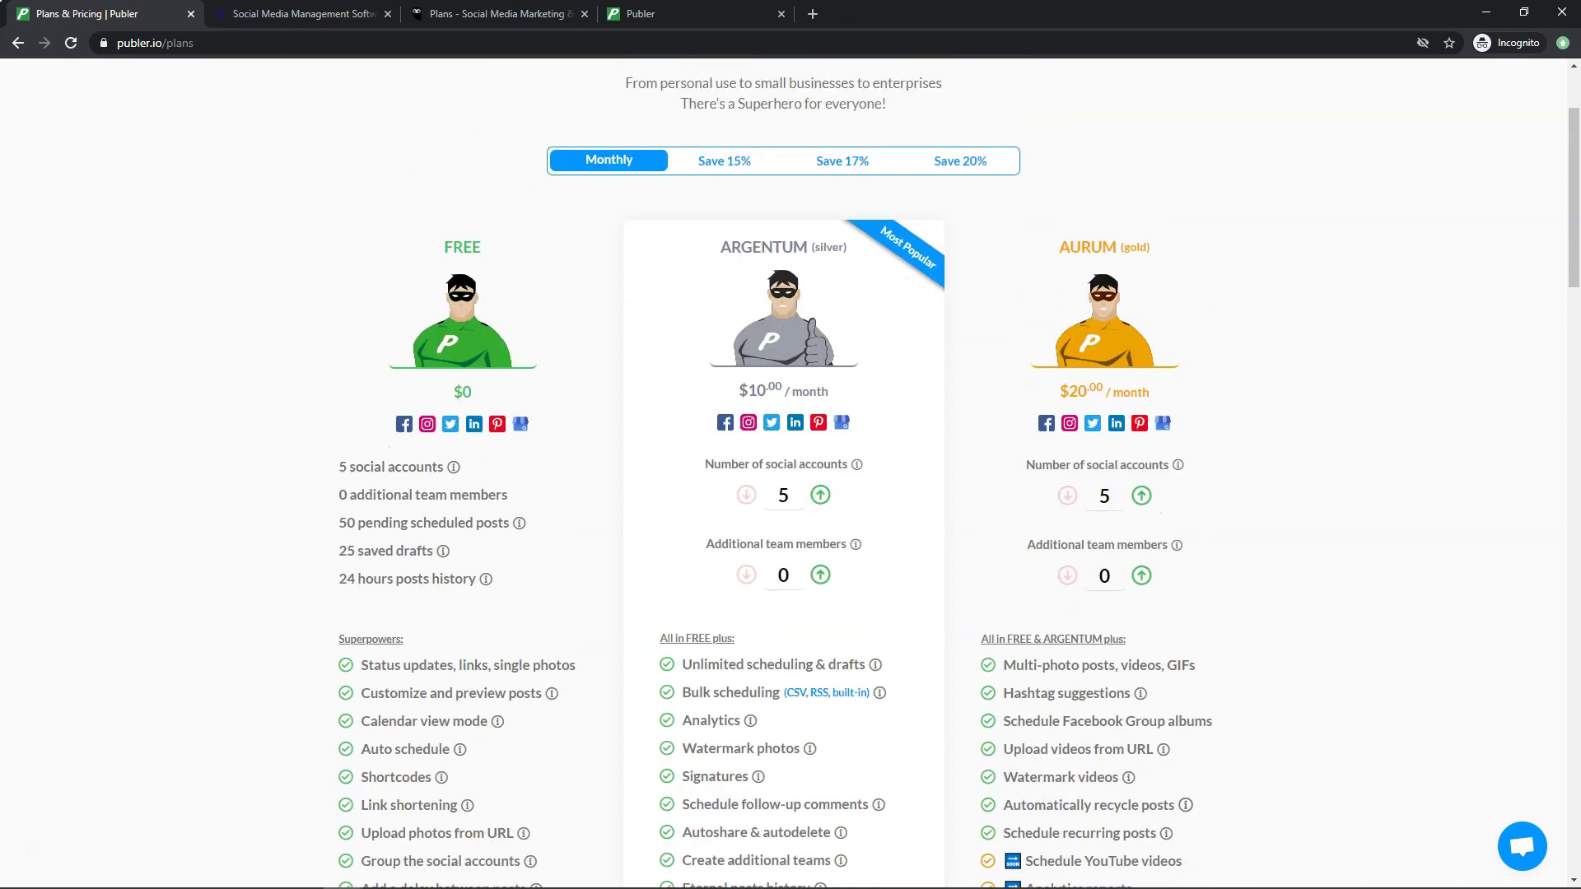
# Compare Buffer's Pro, Premium and Business prices, then return to Publer's plans list
pyautogui.click(277, 12)
pyautogui.scroll(-2, 388, 352)
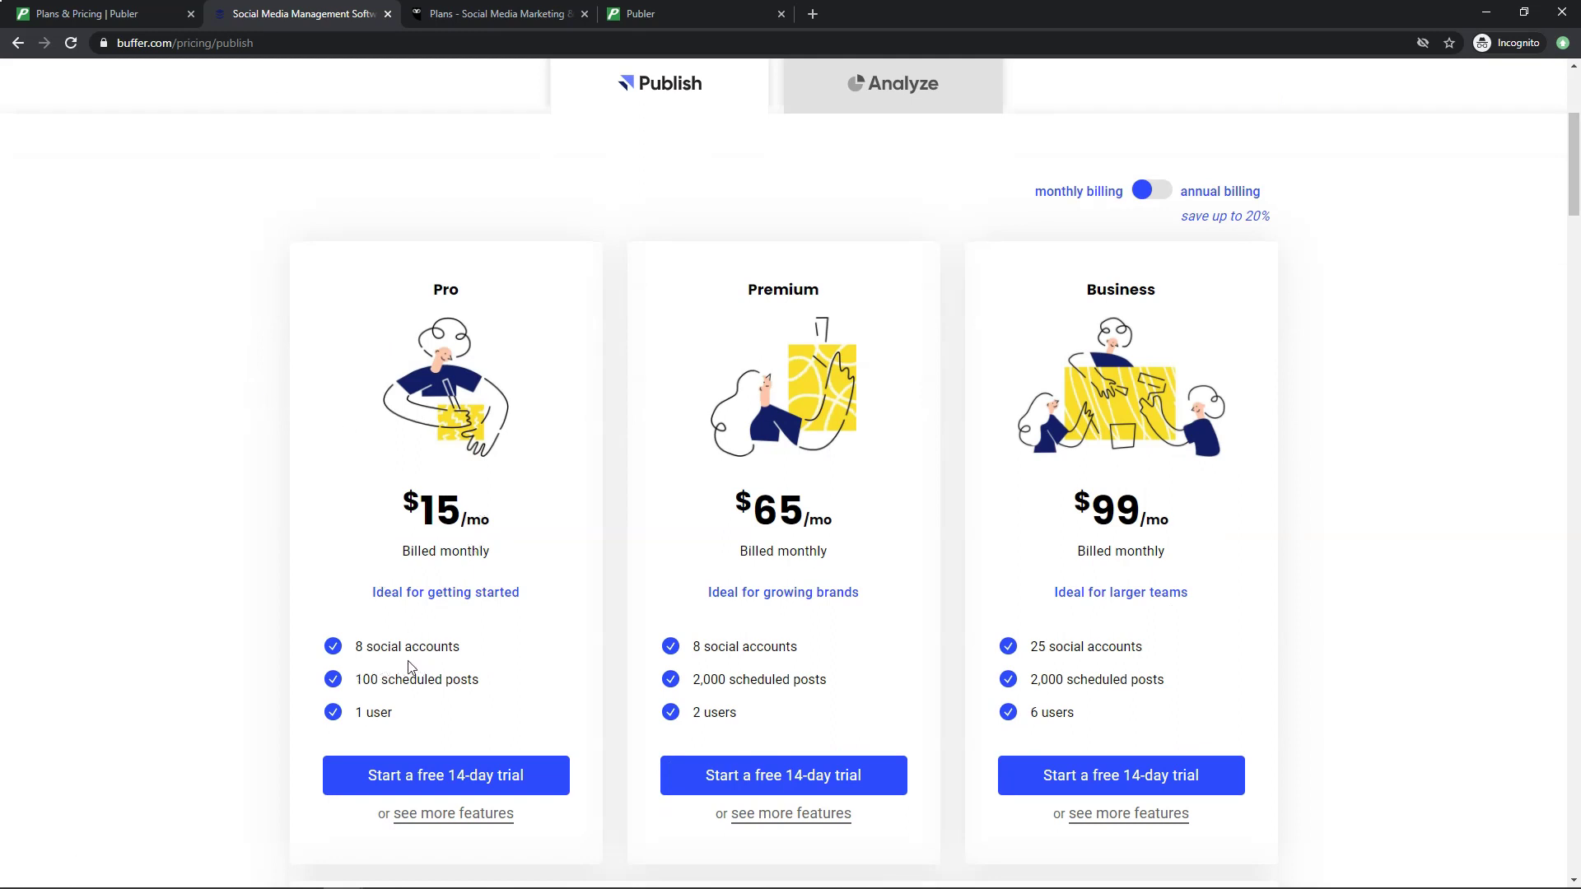
pyautogui.click(107, 14)
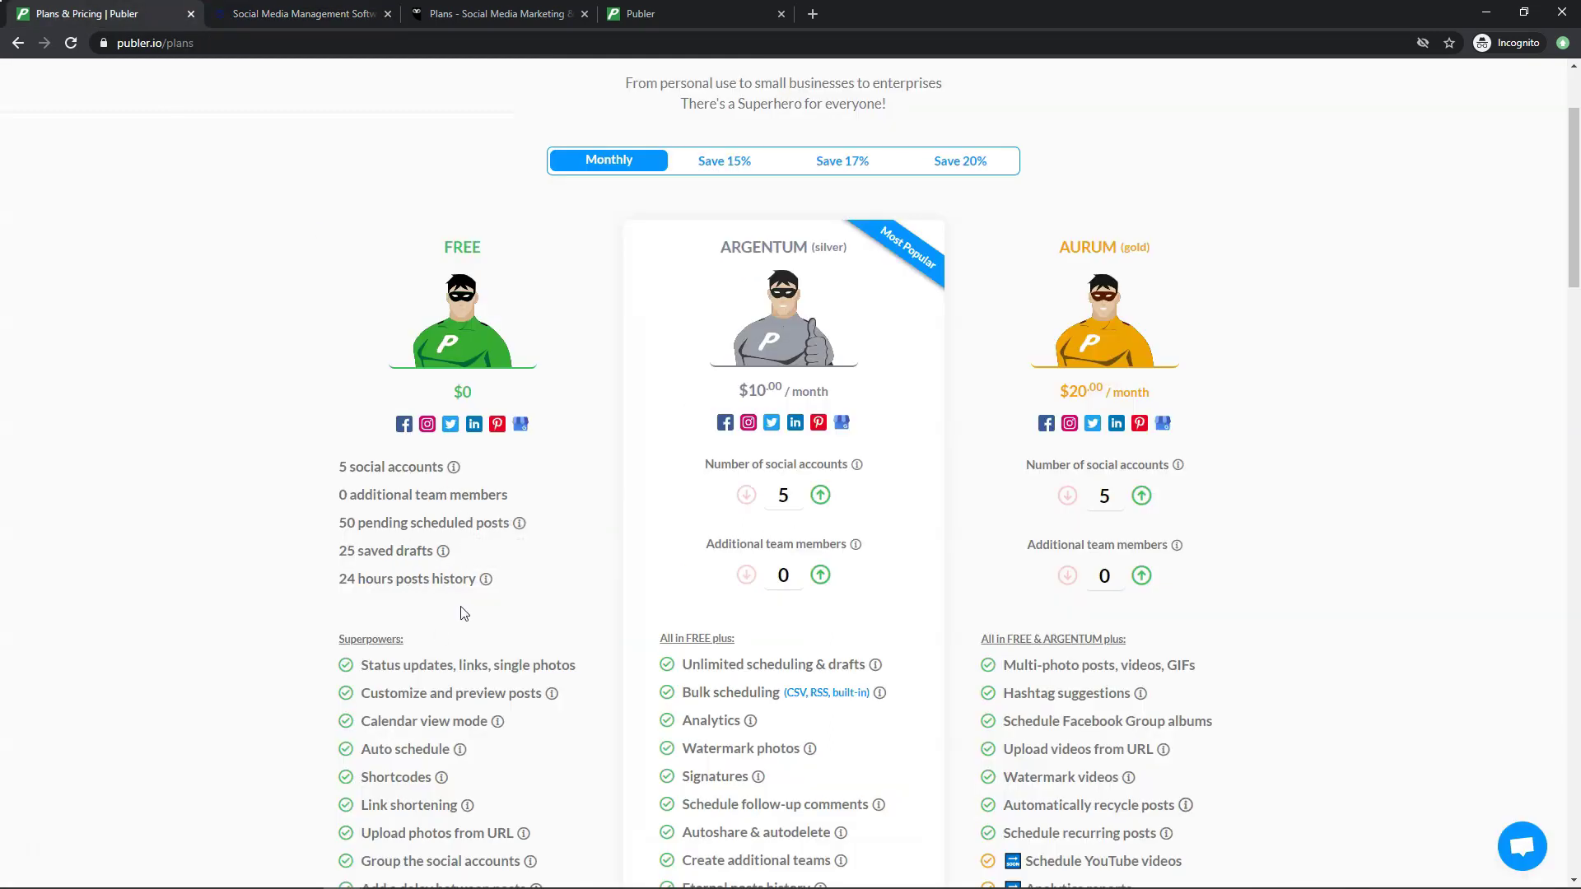
pyautogui.click(316, 18)
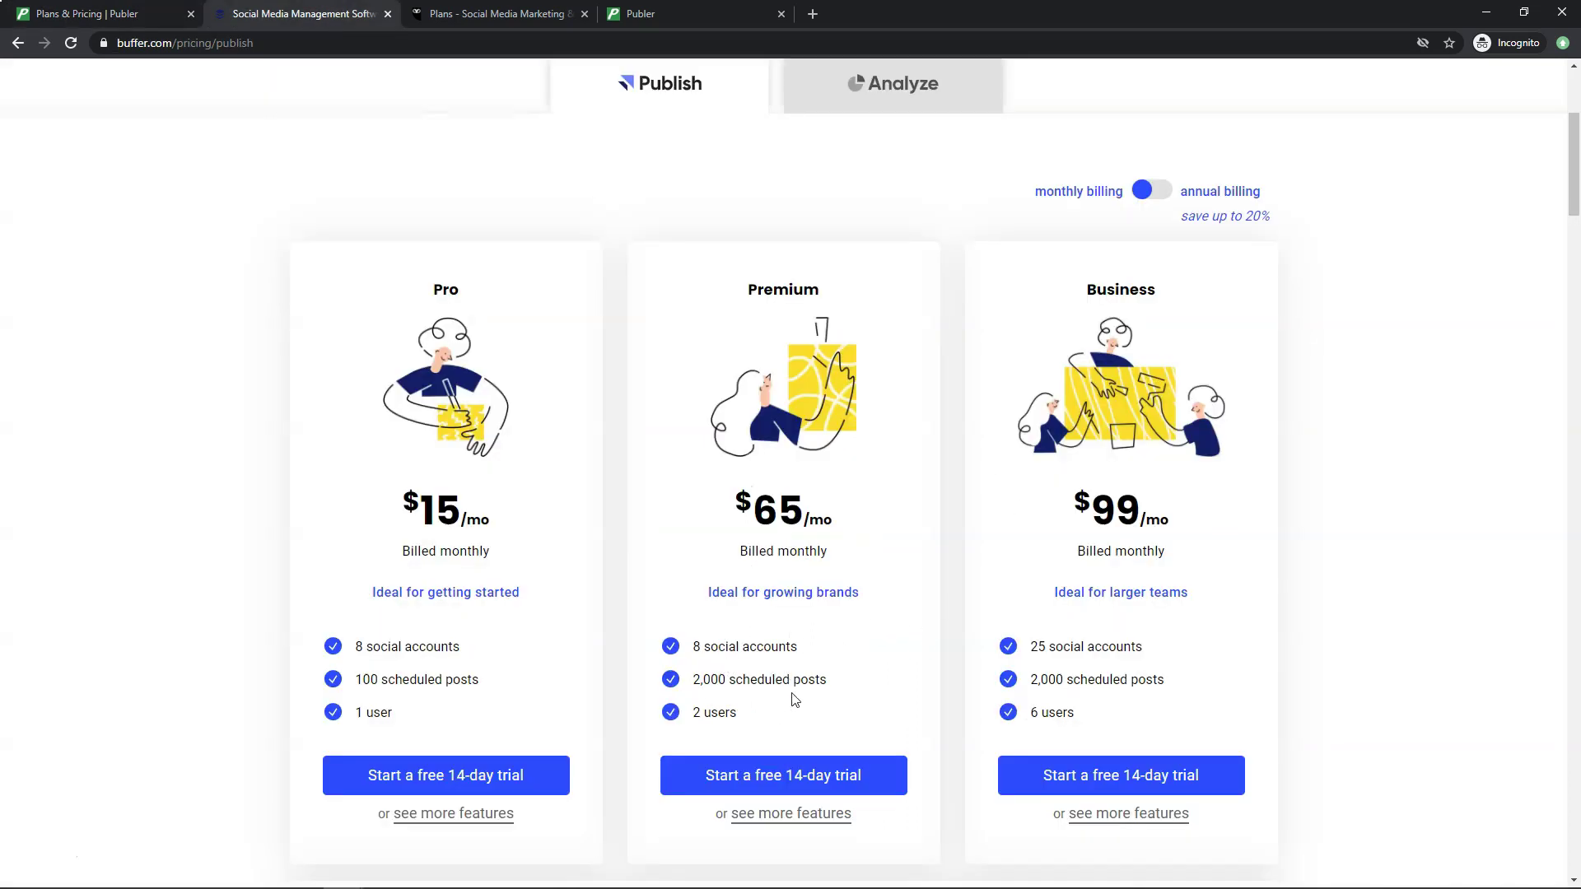
pyautogui.click(180, 13)
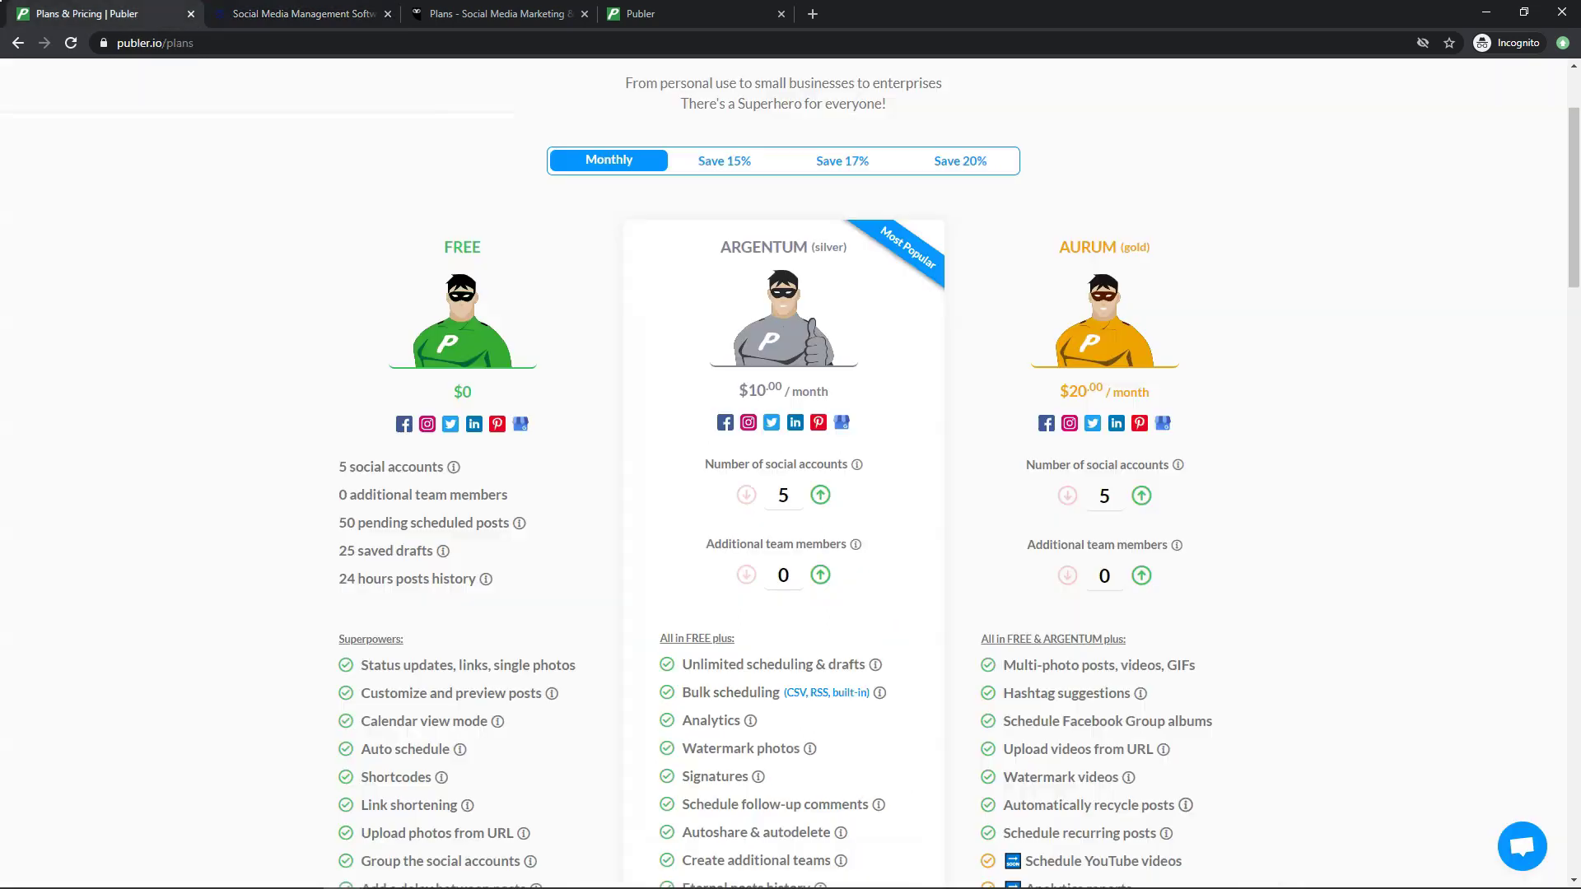
pyautogui.scroll(-1, 945, 670)
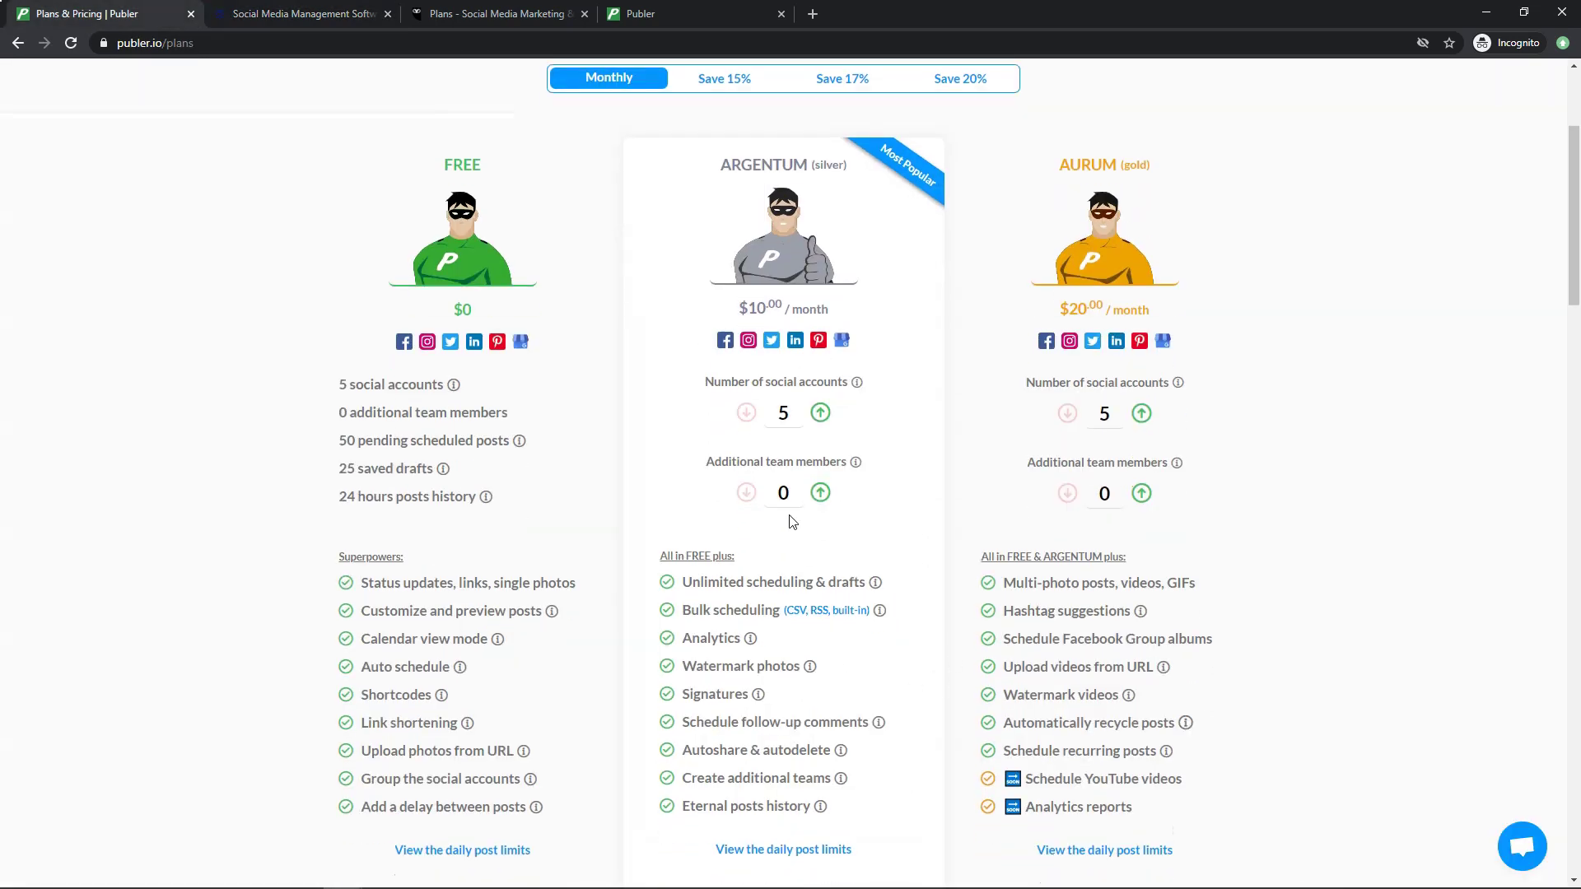
# Adjust the additional team members up and down, leaving them at 2
pyautogui.click(820, 494)
pyautogui.click(820, 493)
pyautogui.click(746, 492)
pyautogui.click(746, 492)
pyautogui.click(821, 492)
pyautogui.click(821, 492)
# Raise social accounts to 8, making Argentum $18 and Aurum $33 monthly, and compare with Buffer
pyautogui.click(821, 412)
pyautogui.click(821, 412)
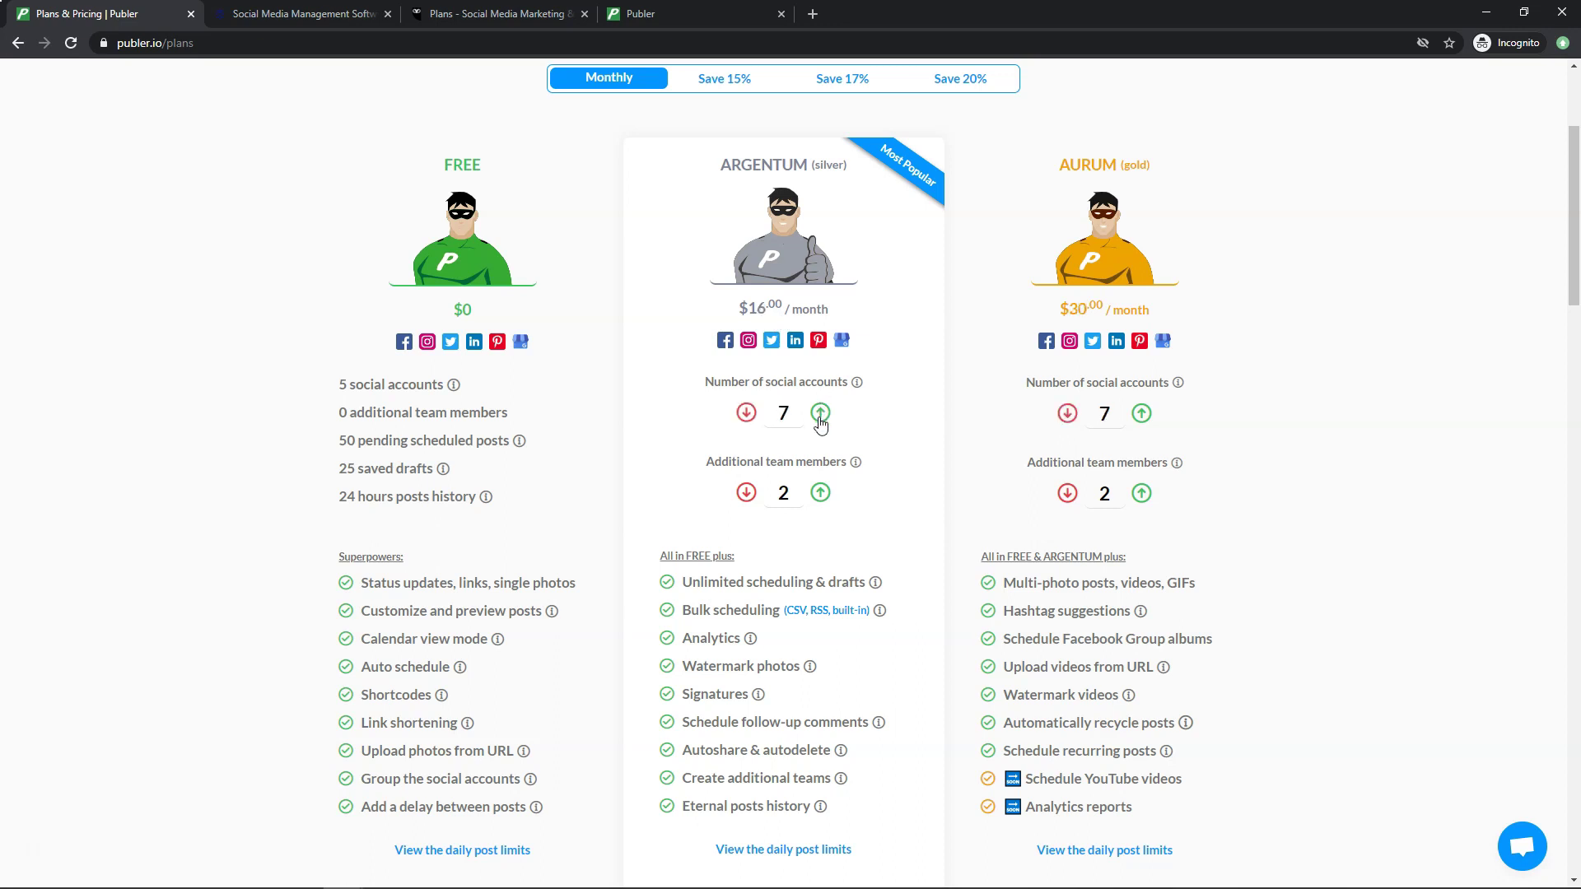
pyautogui.click(820, 416)
pyautogui.click(275, 13)
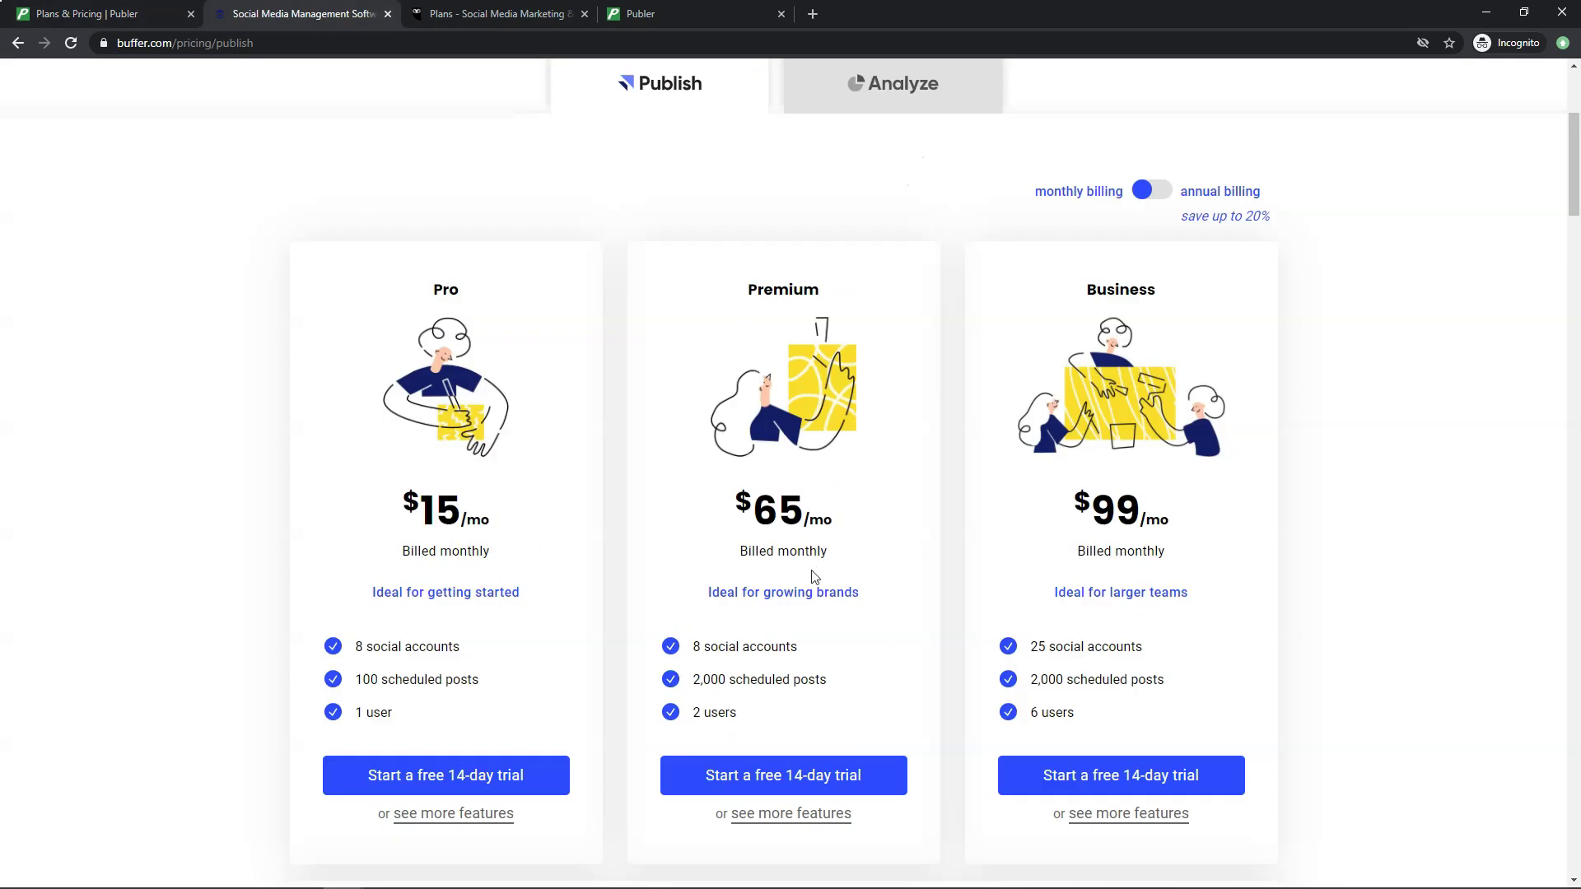
pyautogui.click(183, 9)
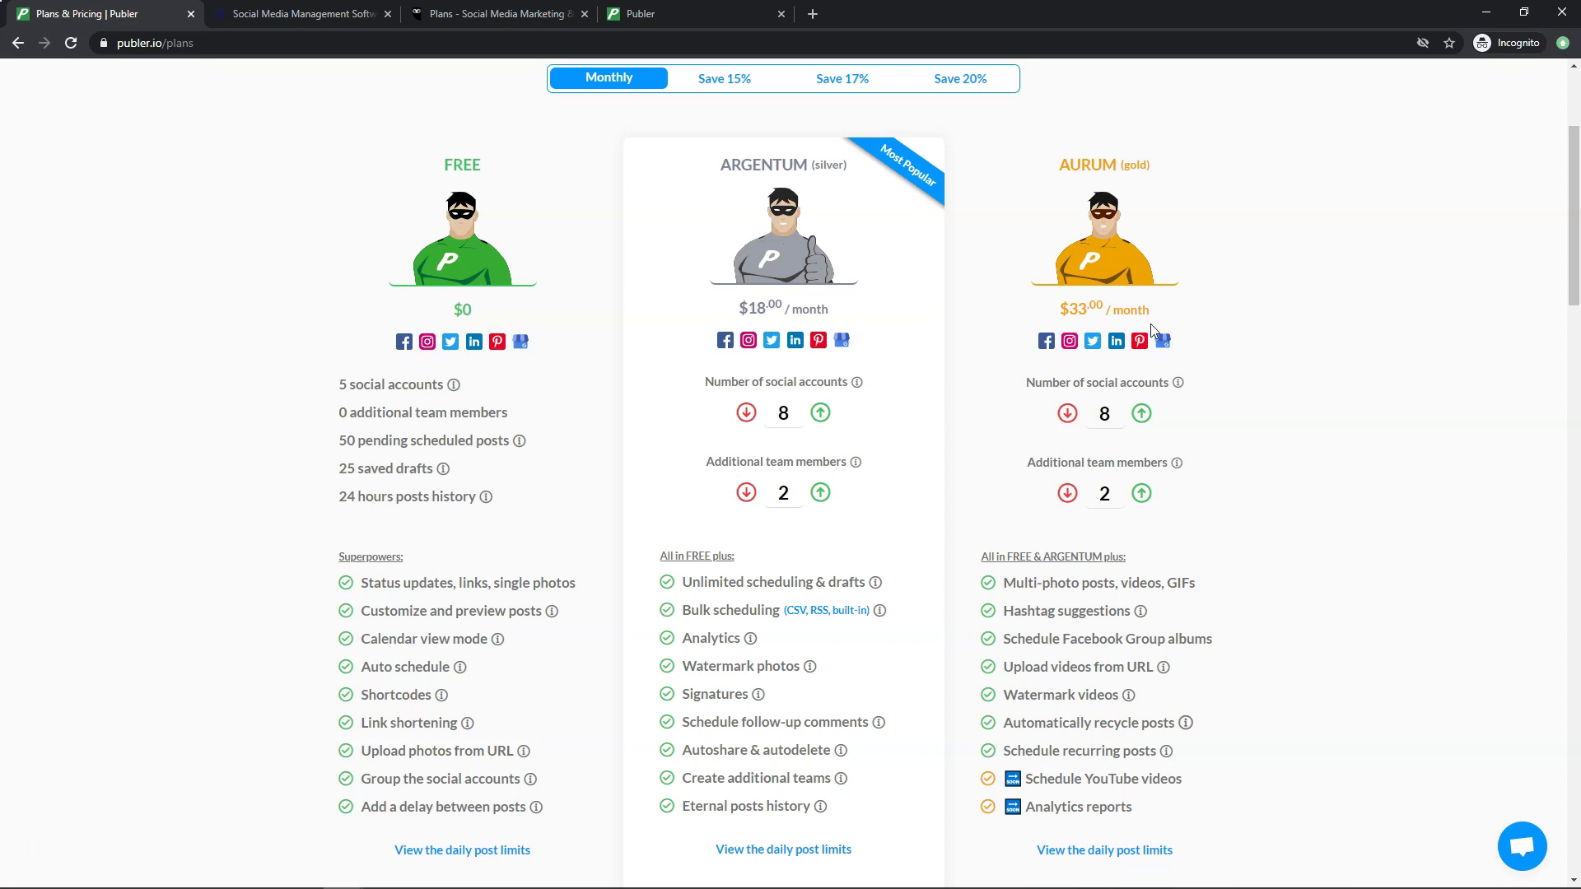
# Switch Publer's plans to annual billing and compare against Buffer's pricing
pyautogui.scroll(1, 978, 195)
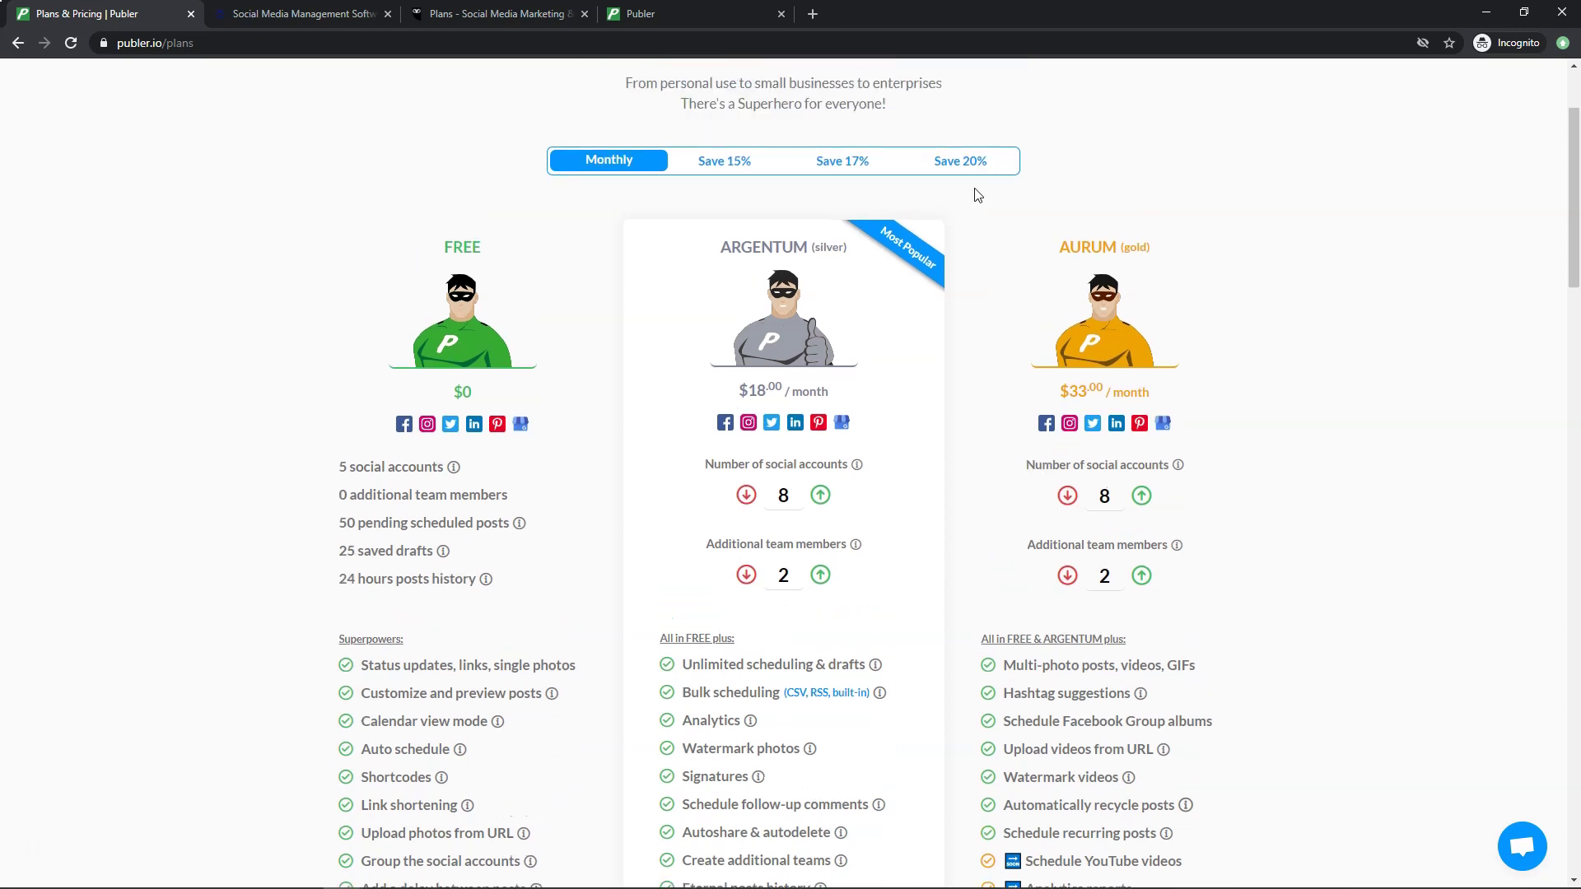
pyautogui.click(988, 160)
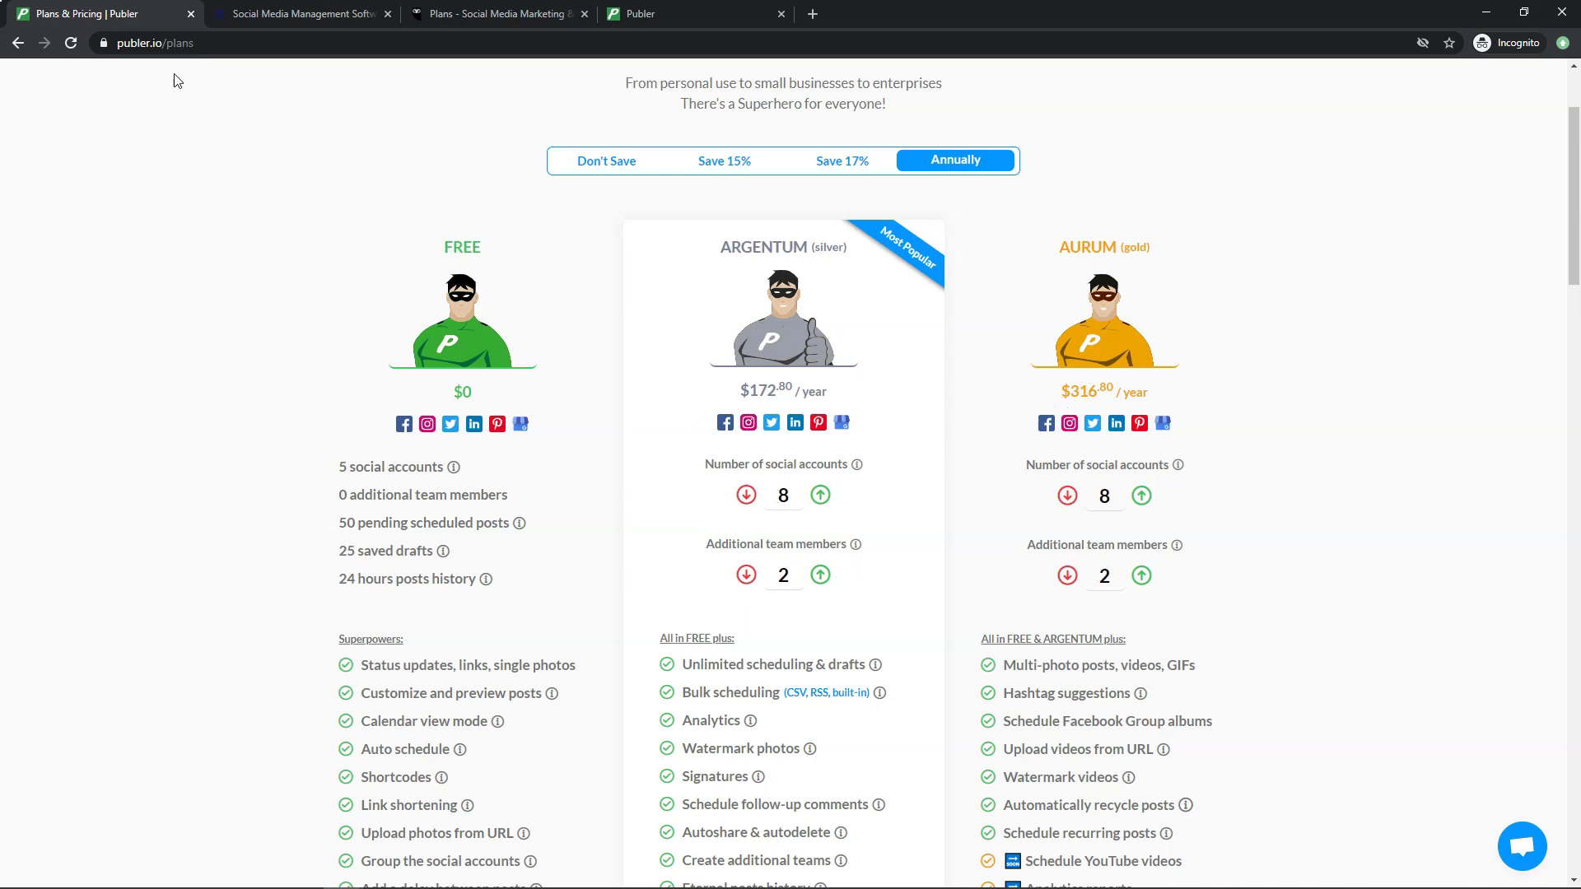
pyautogui.click(272, 14)
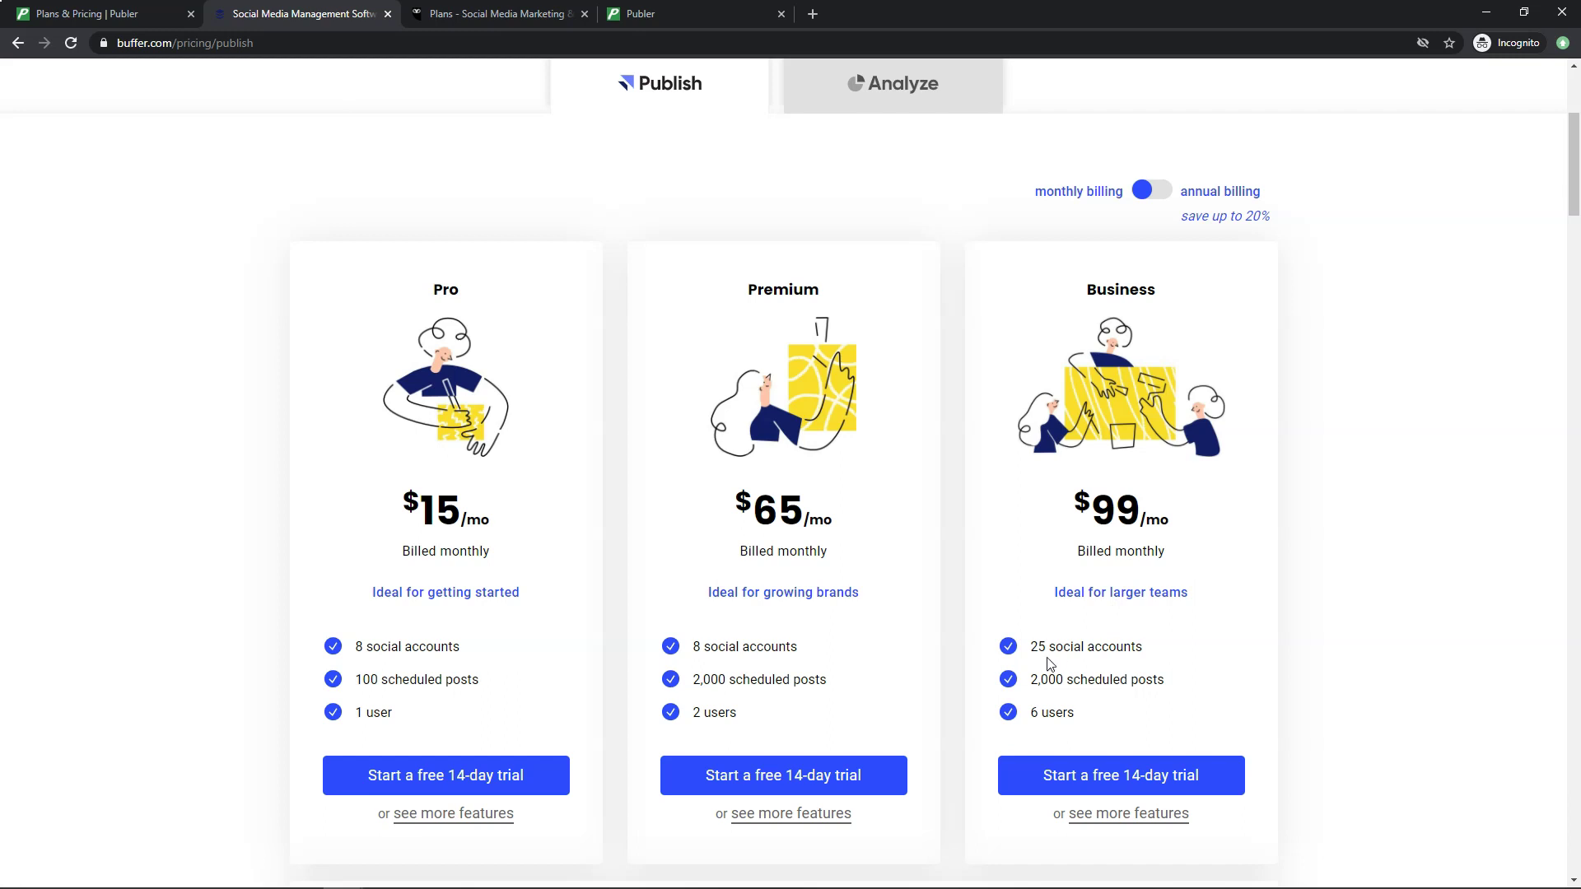
pyautogui.click(83, 14)
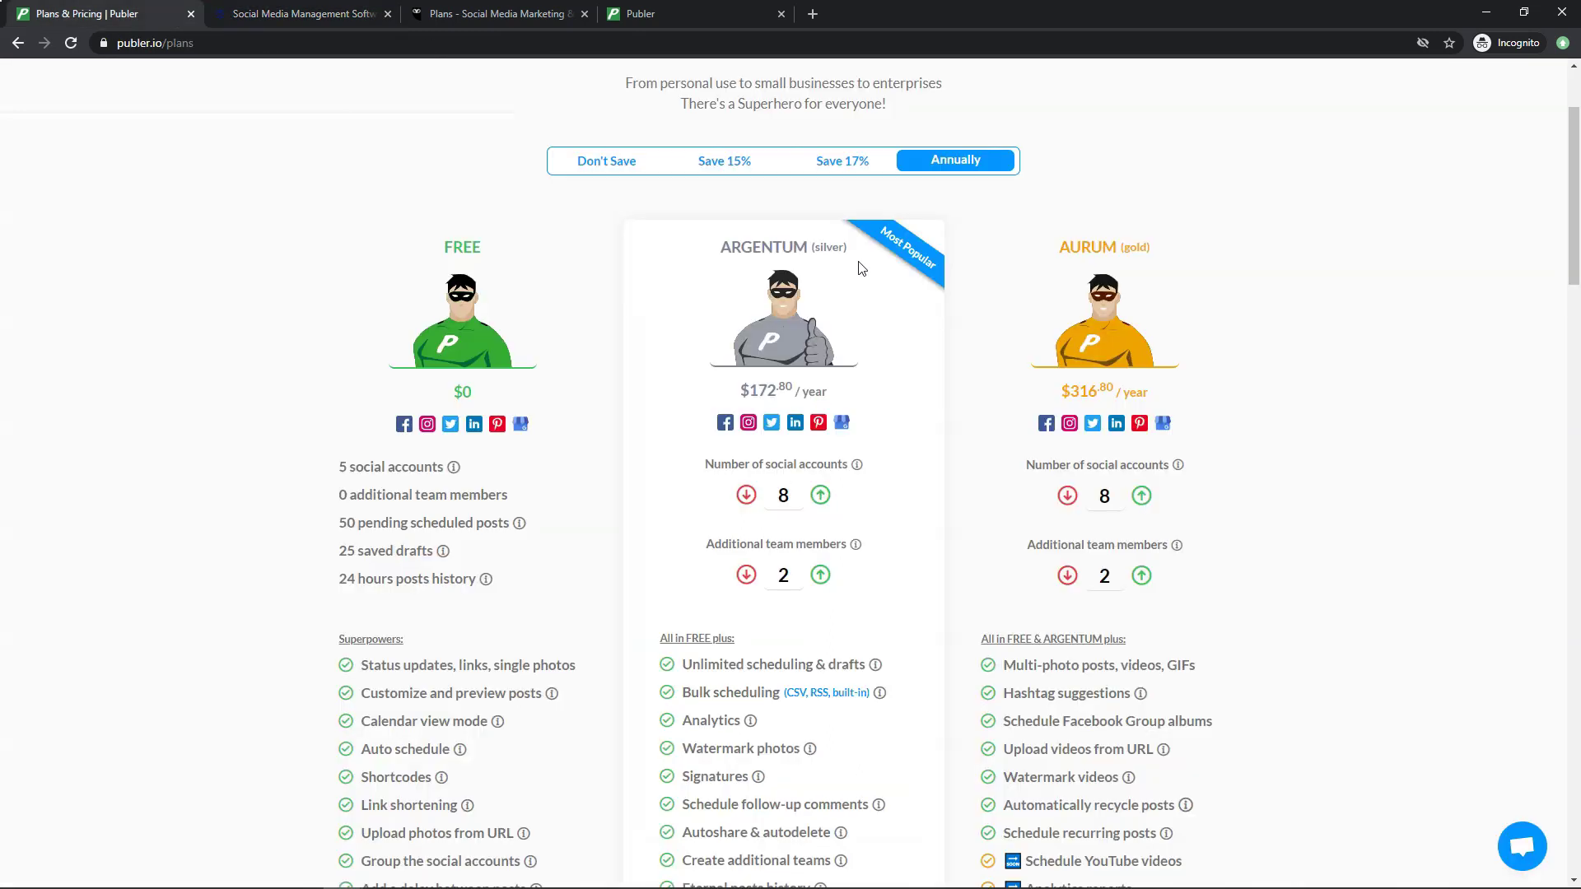
# Raise the social accounts to 25, pricing Argentum $460.80 and Aurum $748.80 a year
pyautogui.click(820, 494)
pyautogui.click(820, 495)
pyautogui.click(820, 495)
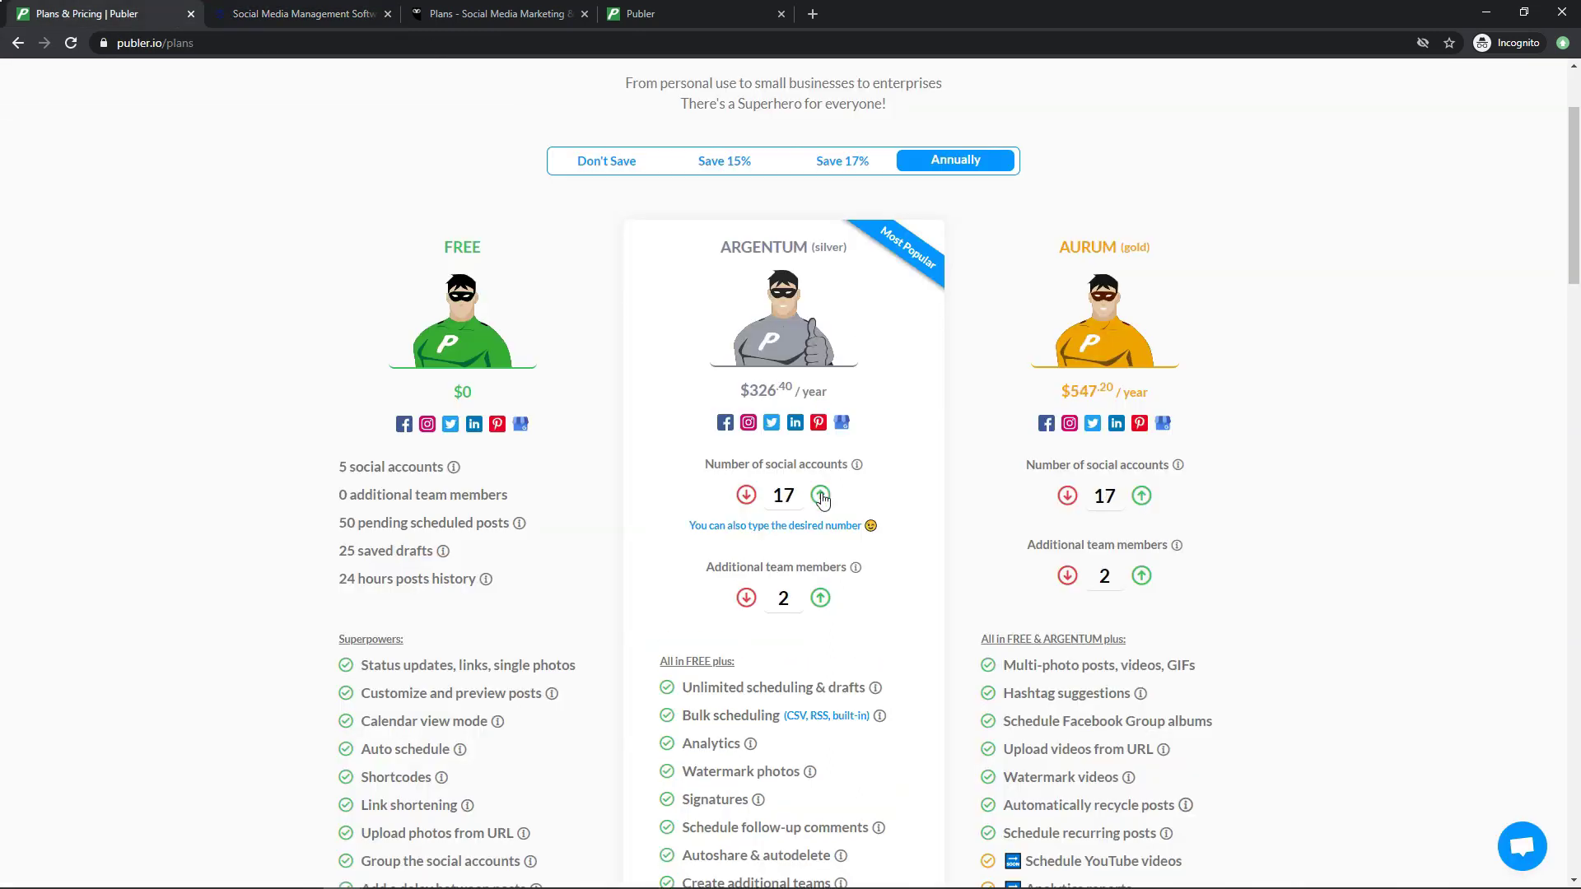
pyautogui.click(820, 495)
pyautogui.click(820, 494)
pyautogui.click(820, 494)
pyautogui.click(820, 494)
pyautogui.click(820, 494)
pyautogui.click(820, 495)
pyautogui.click(820, 494)
pyautogui.click(820, 495)
# Show Buffer's annual prices (Pro $12, Premium $56, Business $85/mo) and highlight Business's $1,010 yearly total
pyautogui.click(296, 11)
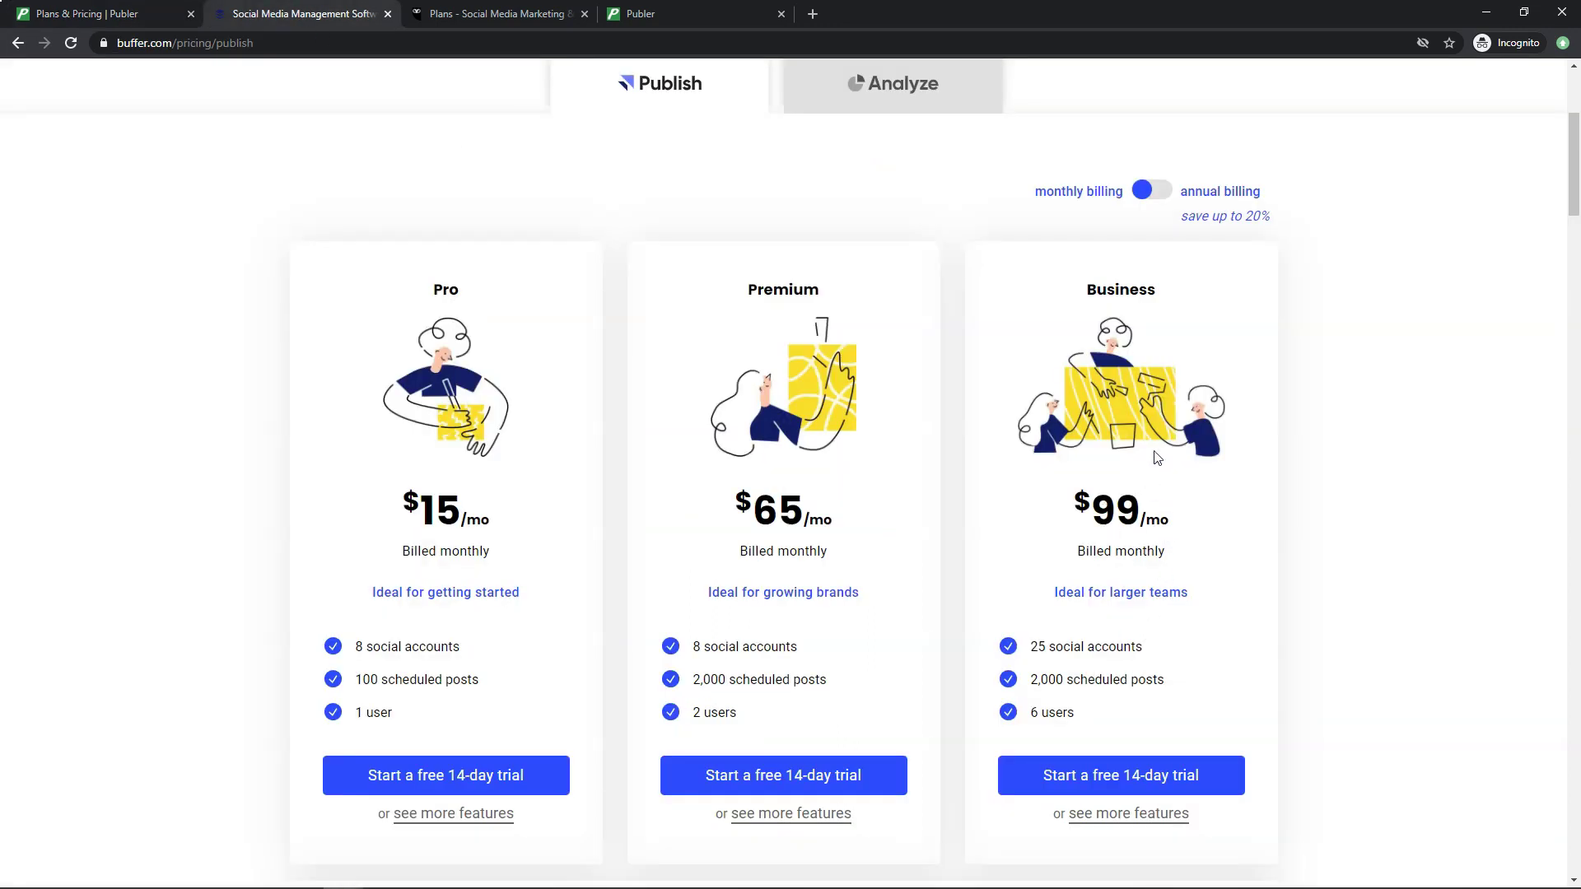
pyautogui.click(1167, 196)
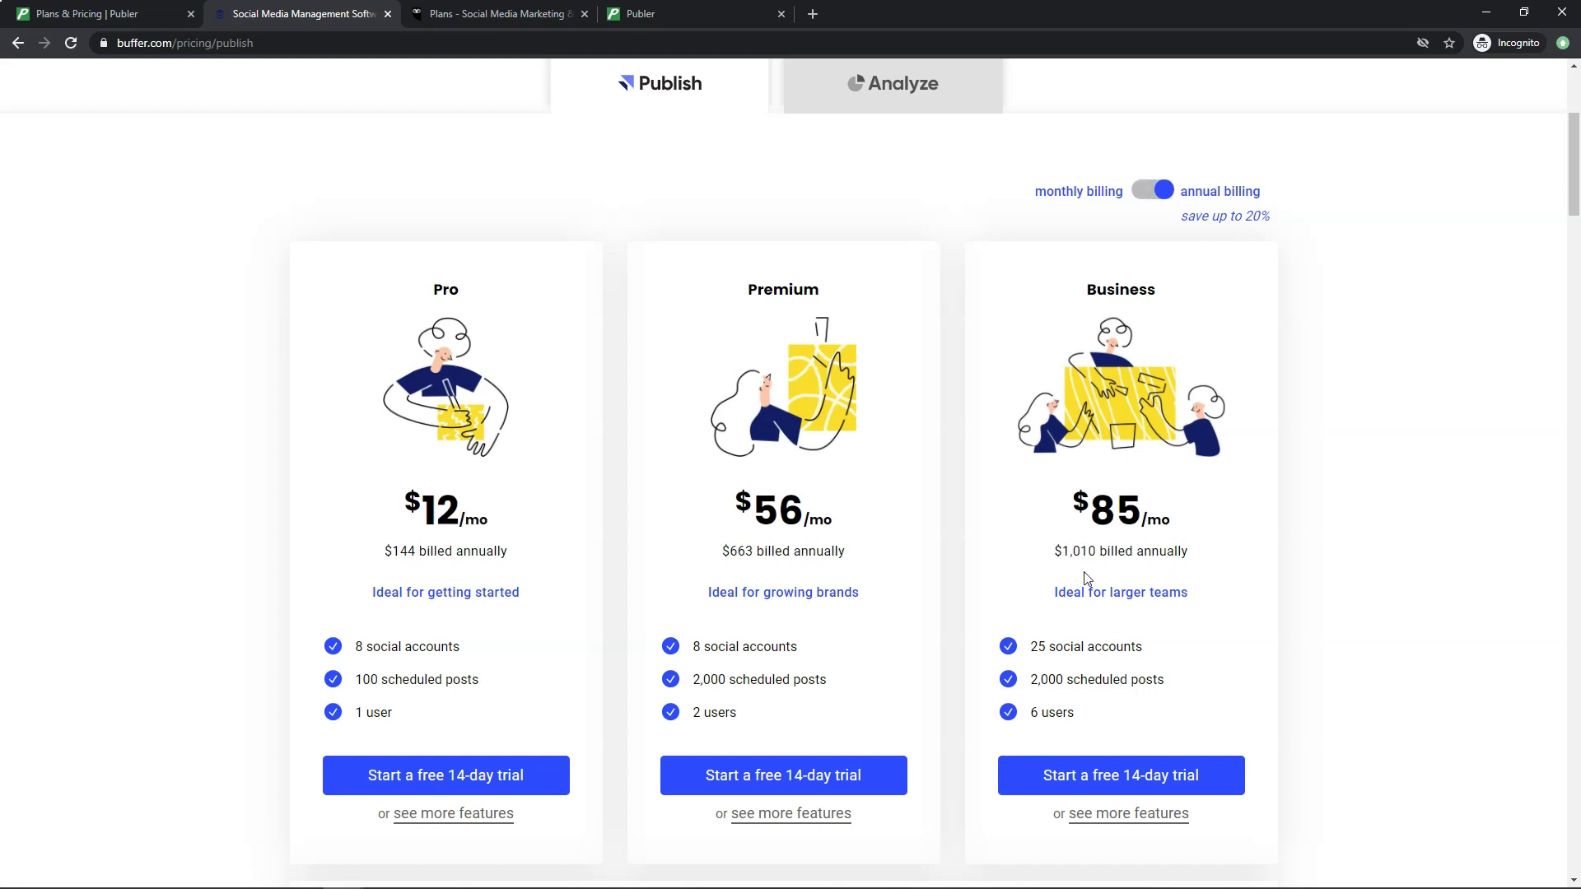
pyautogui.moveTo(1062, 551); pyautogui.dragTo(1191, 552)
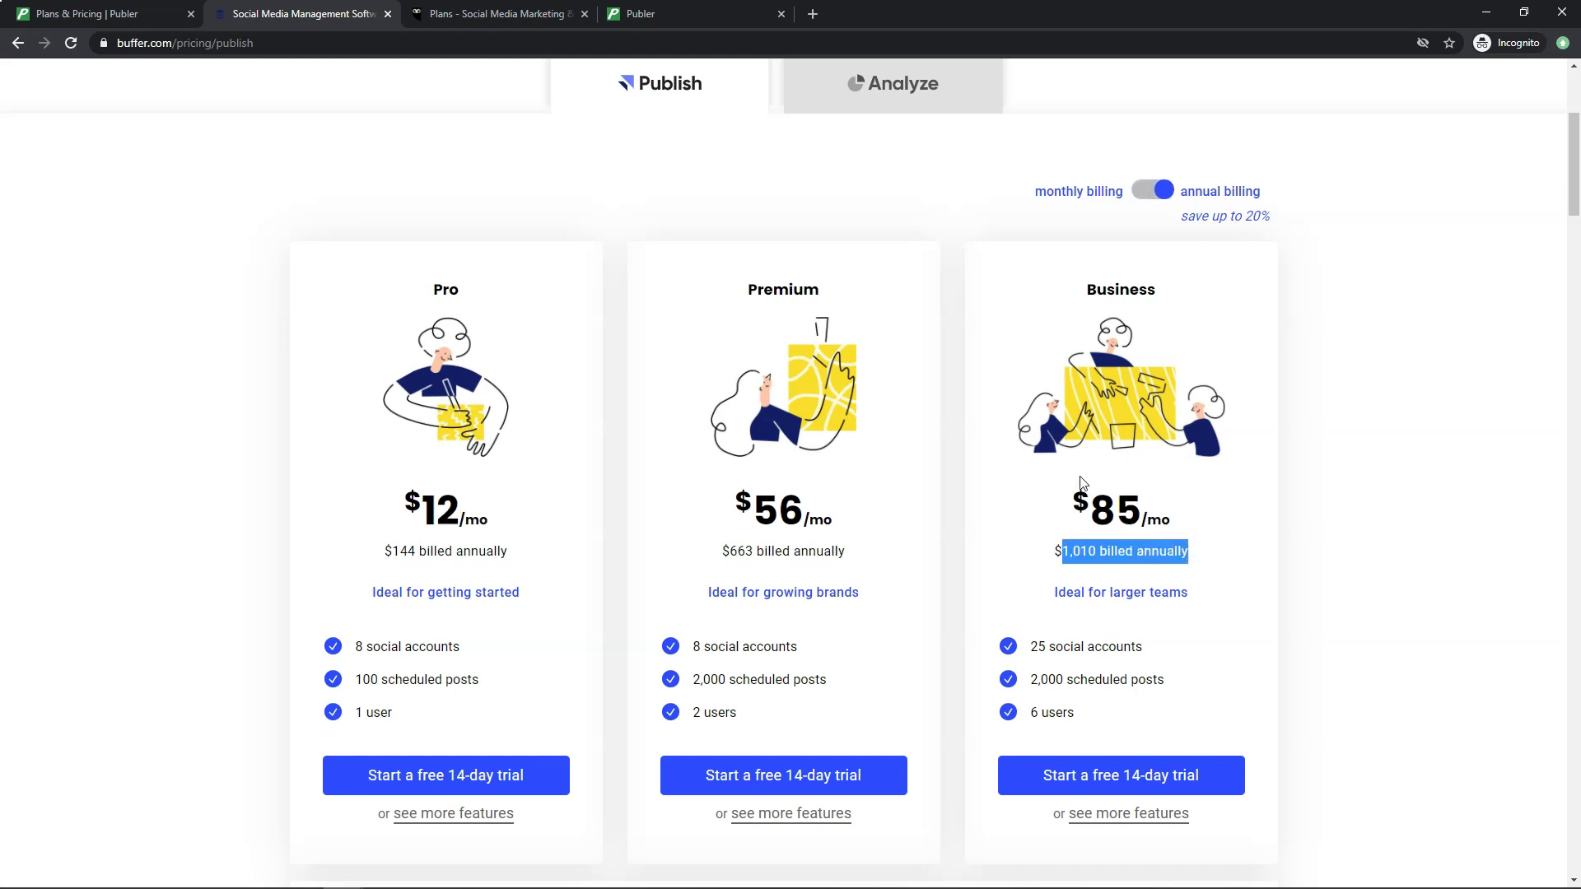
# Go back to Publer's plans showing Argentum $460.80 and Aurum $748.80 per year
pyautogui.click(82, 14)
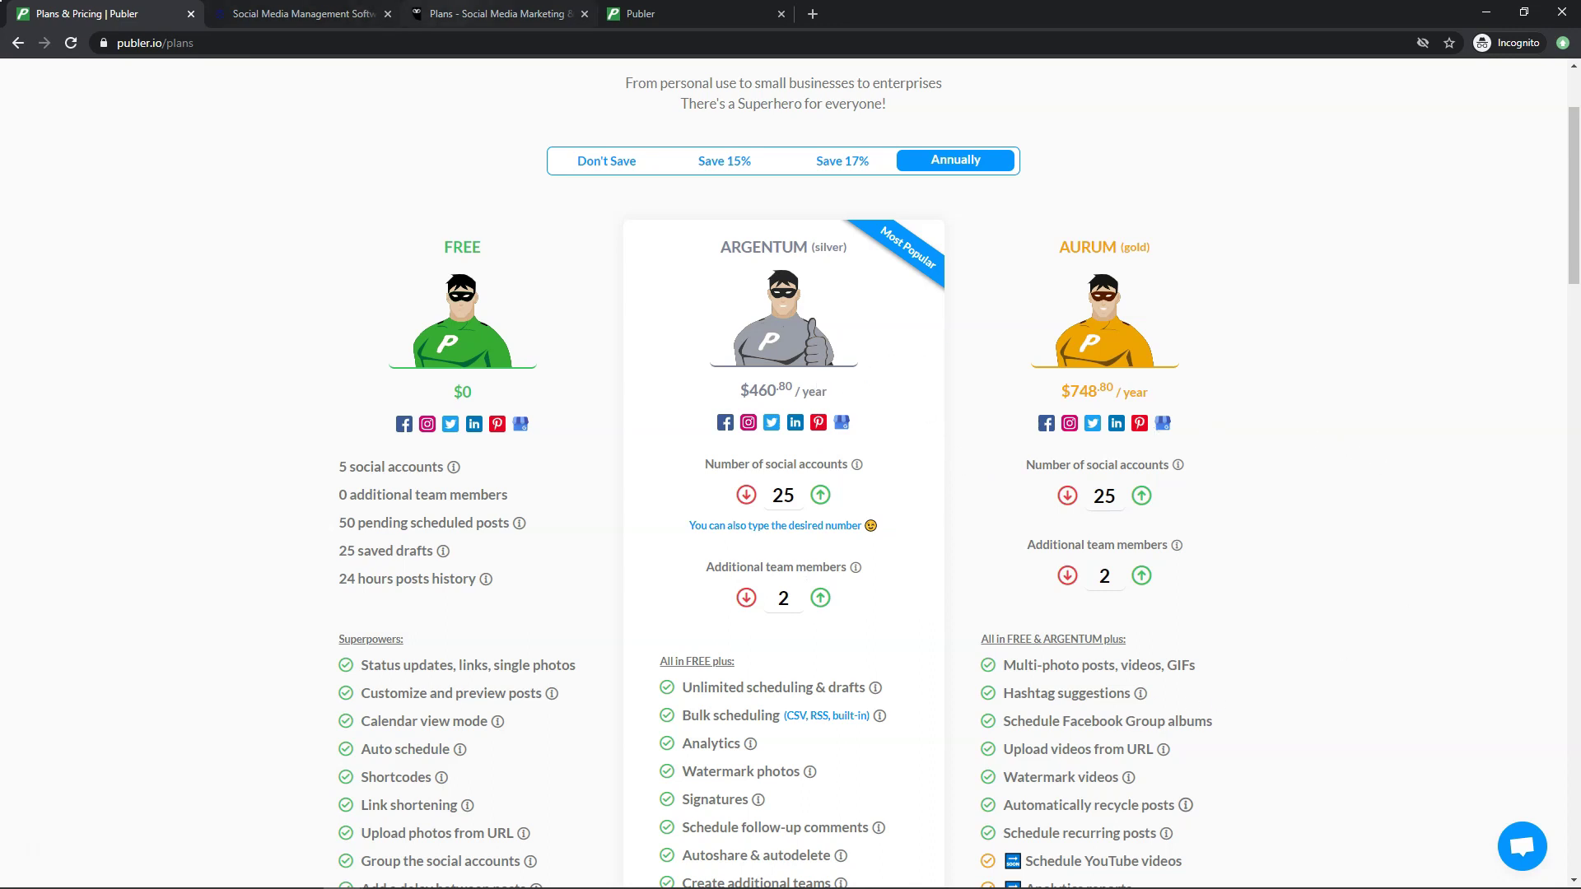
pyautogui.click(496, 14)
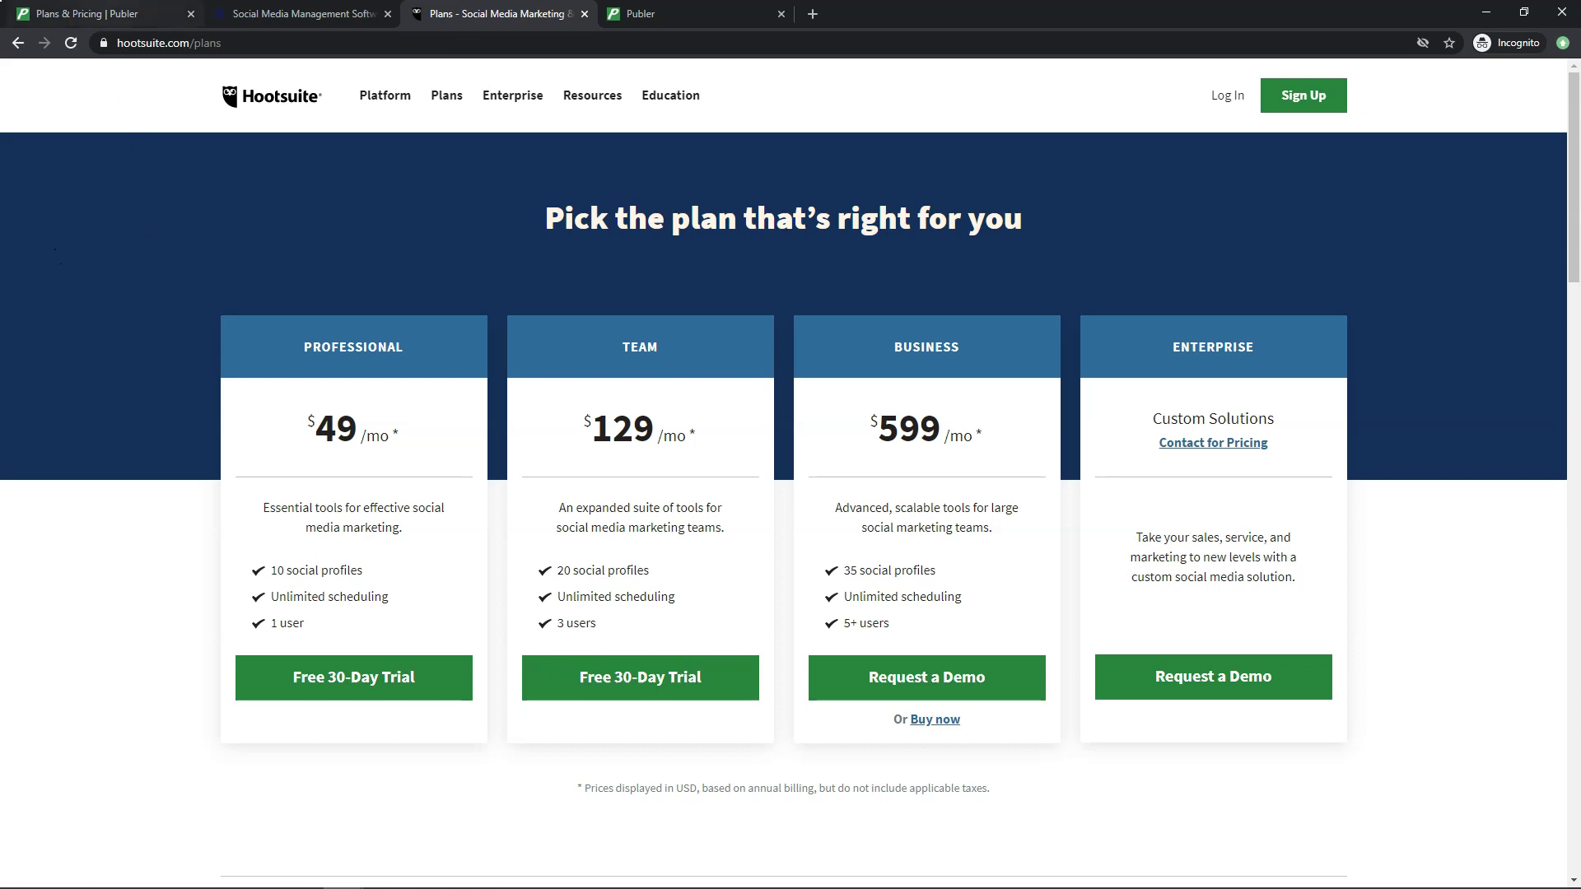
pyautogui.click(121, 15)
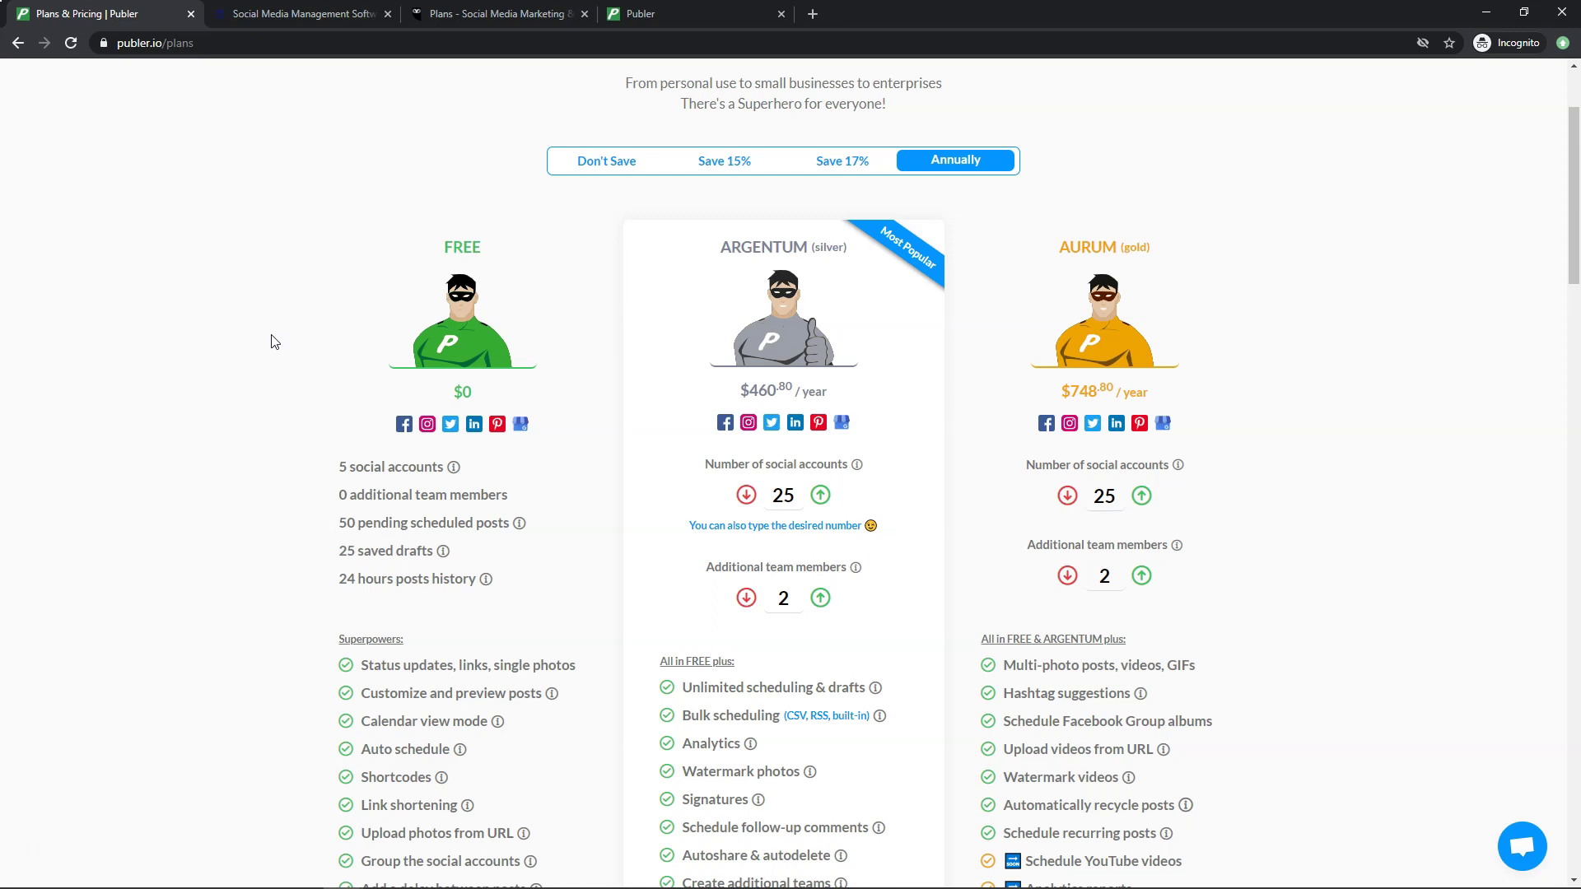
# Scroll through Publer's Plans & Pricing page, then close it and another extra tab
pyautogui.scroll(-1, 274, 341)
pyautogui.scroll(2, 275, 342)
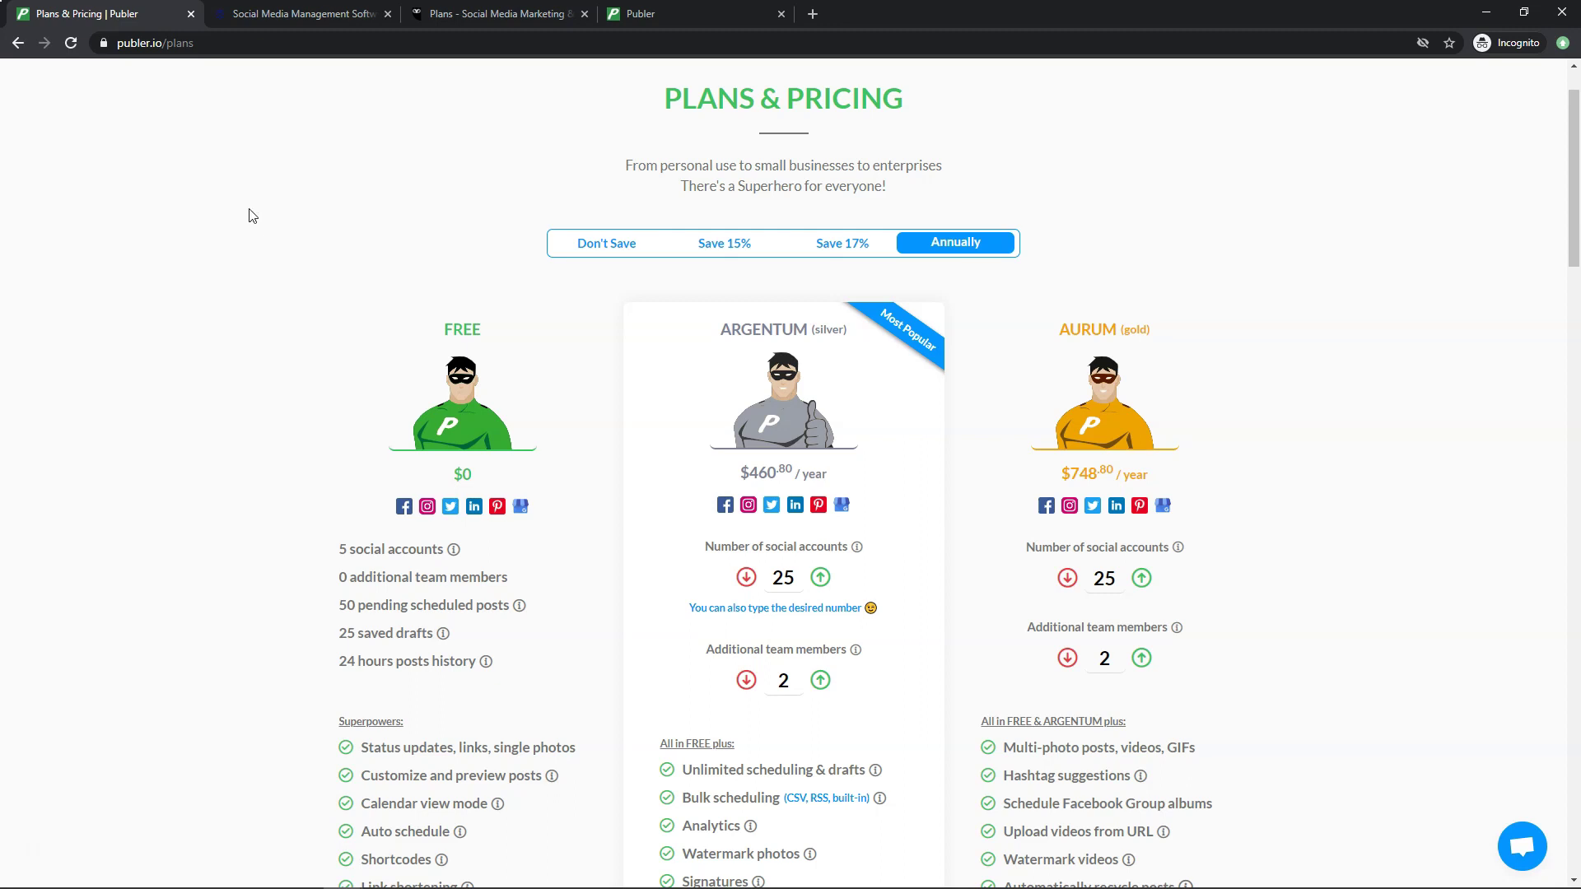
pyautogui.click(189, 15)
pyautogui.click(189, 15)
# Close the last extra tab and start adding a new social account from the Accounts page
pyautogui.click(190, 15)
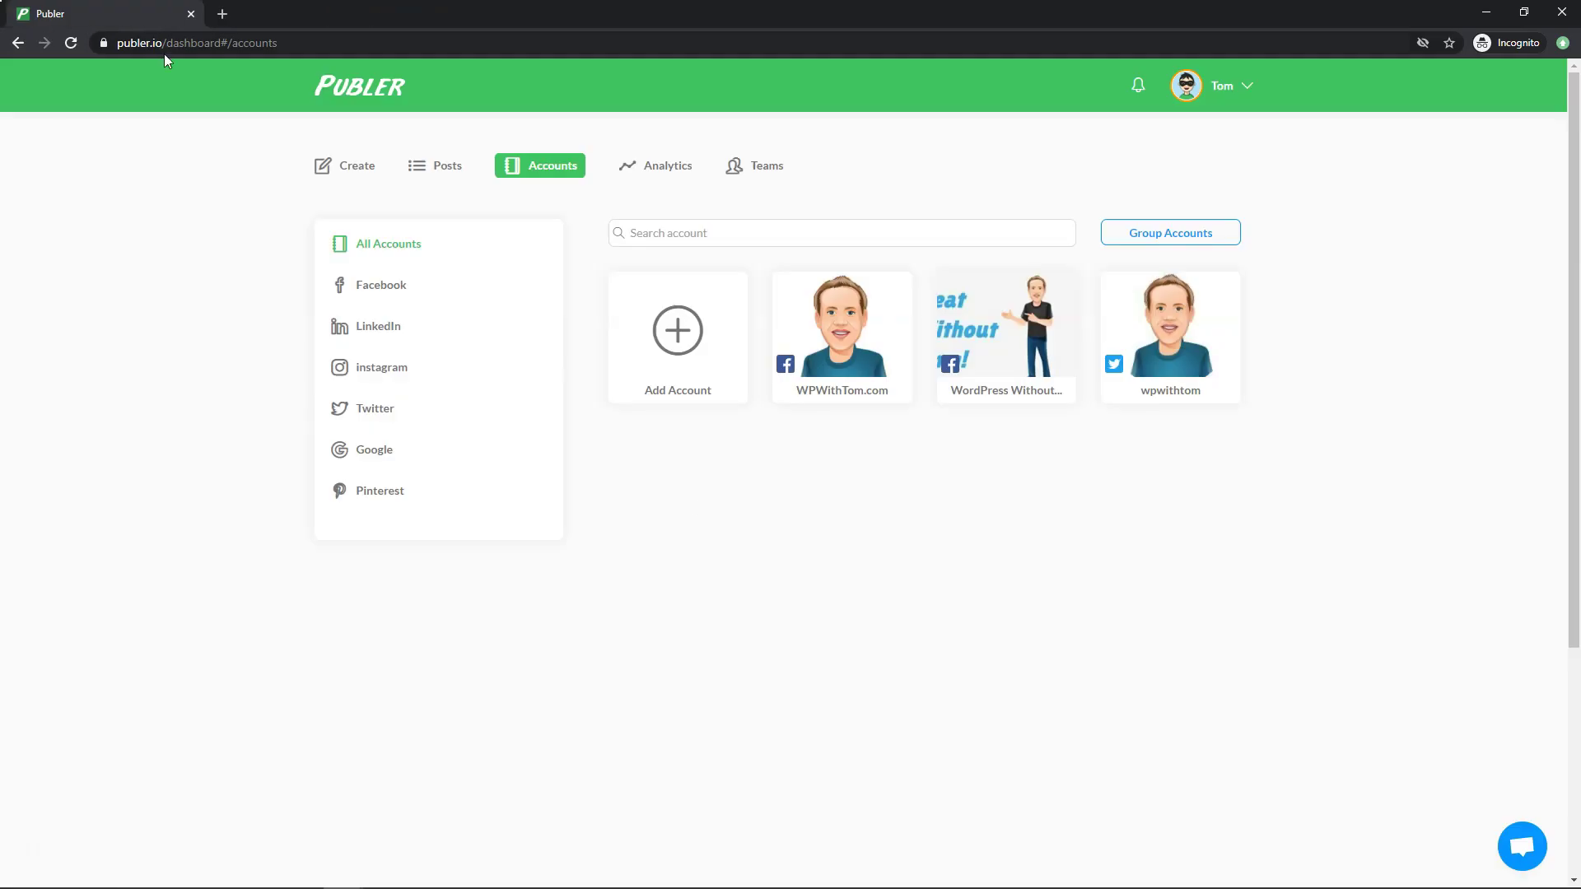
pyautogui.click(687, 335)
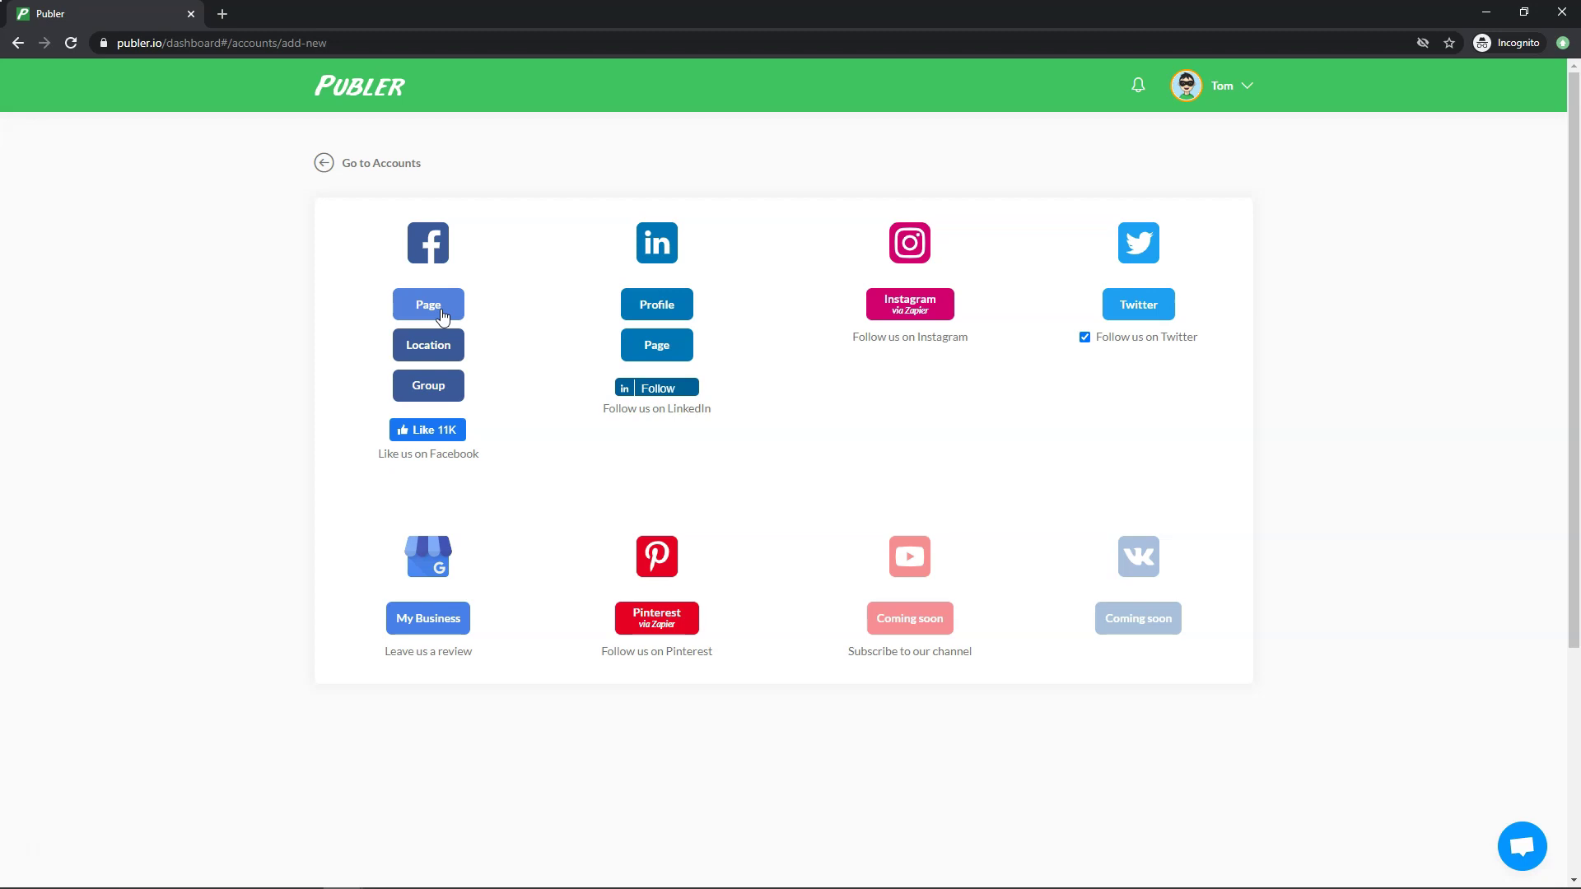
# Return to Accounts after viewing Teams, and filter the list down to the single Twitter profile
pyautogui.click(325, 165)
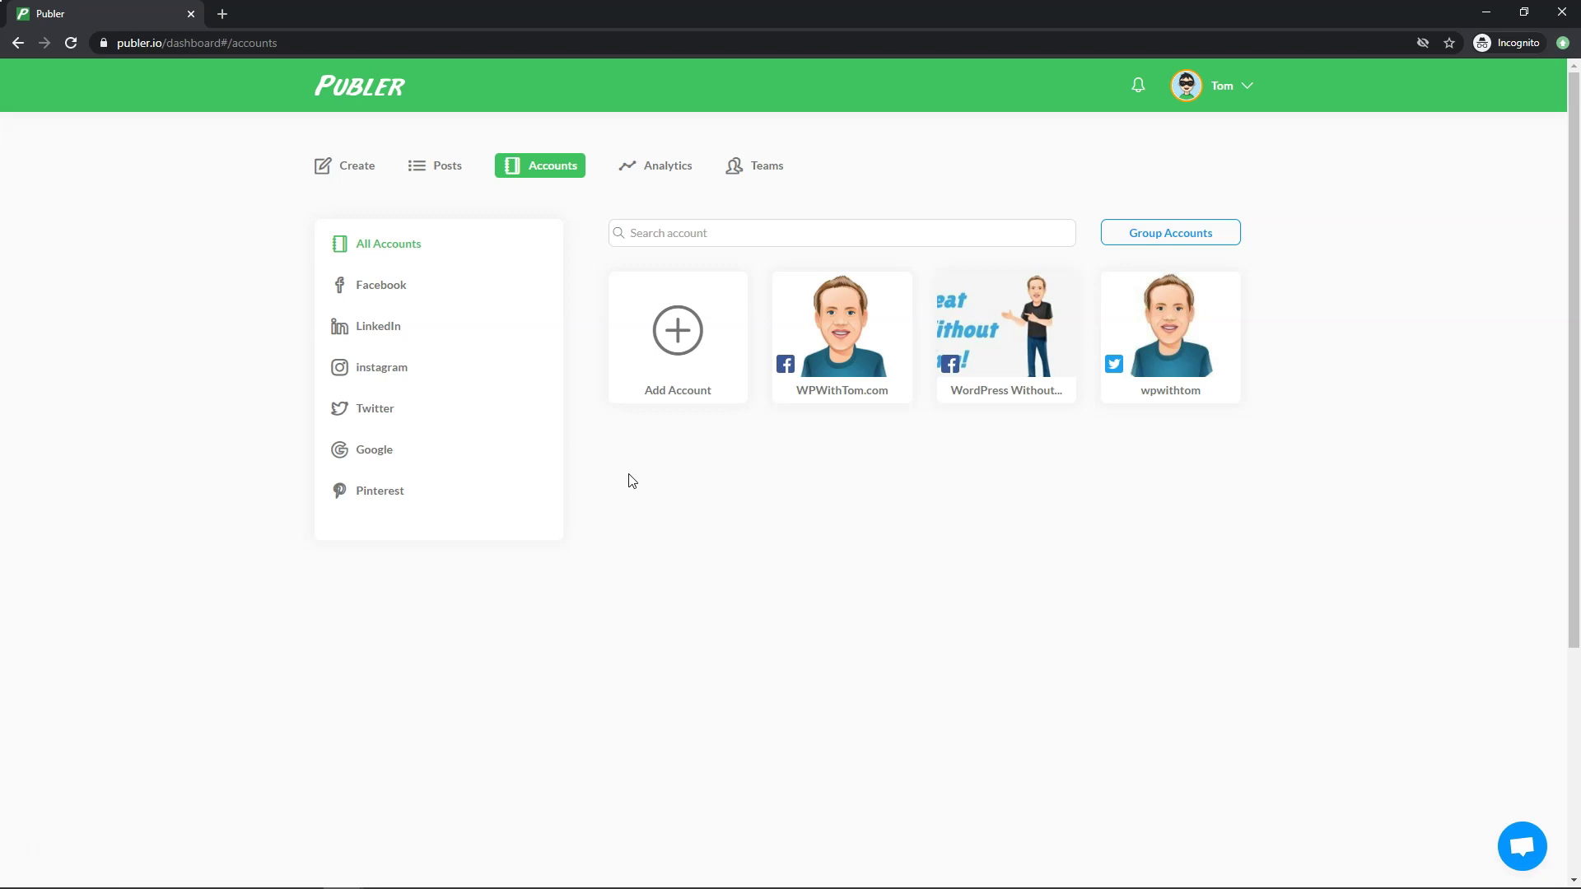
pyautogui.click(762, 166)
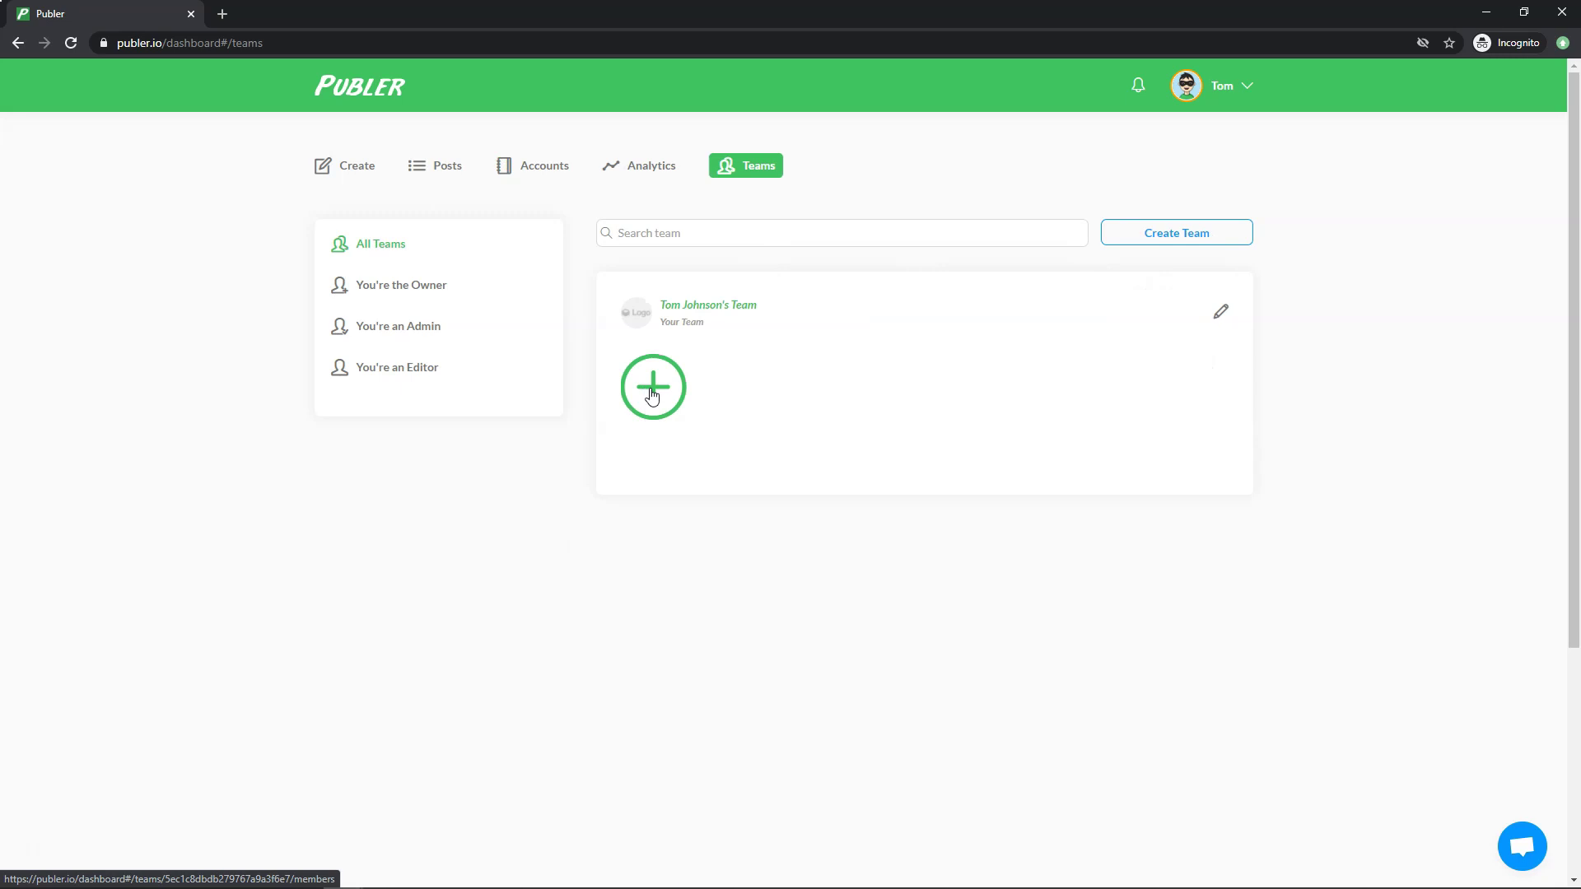
pyautogui.click(544, 170)
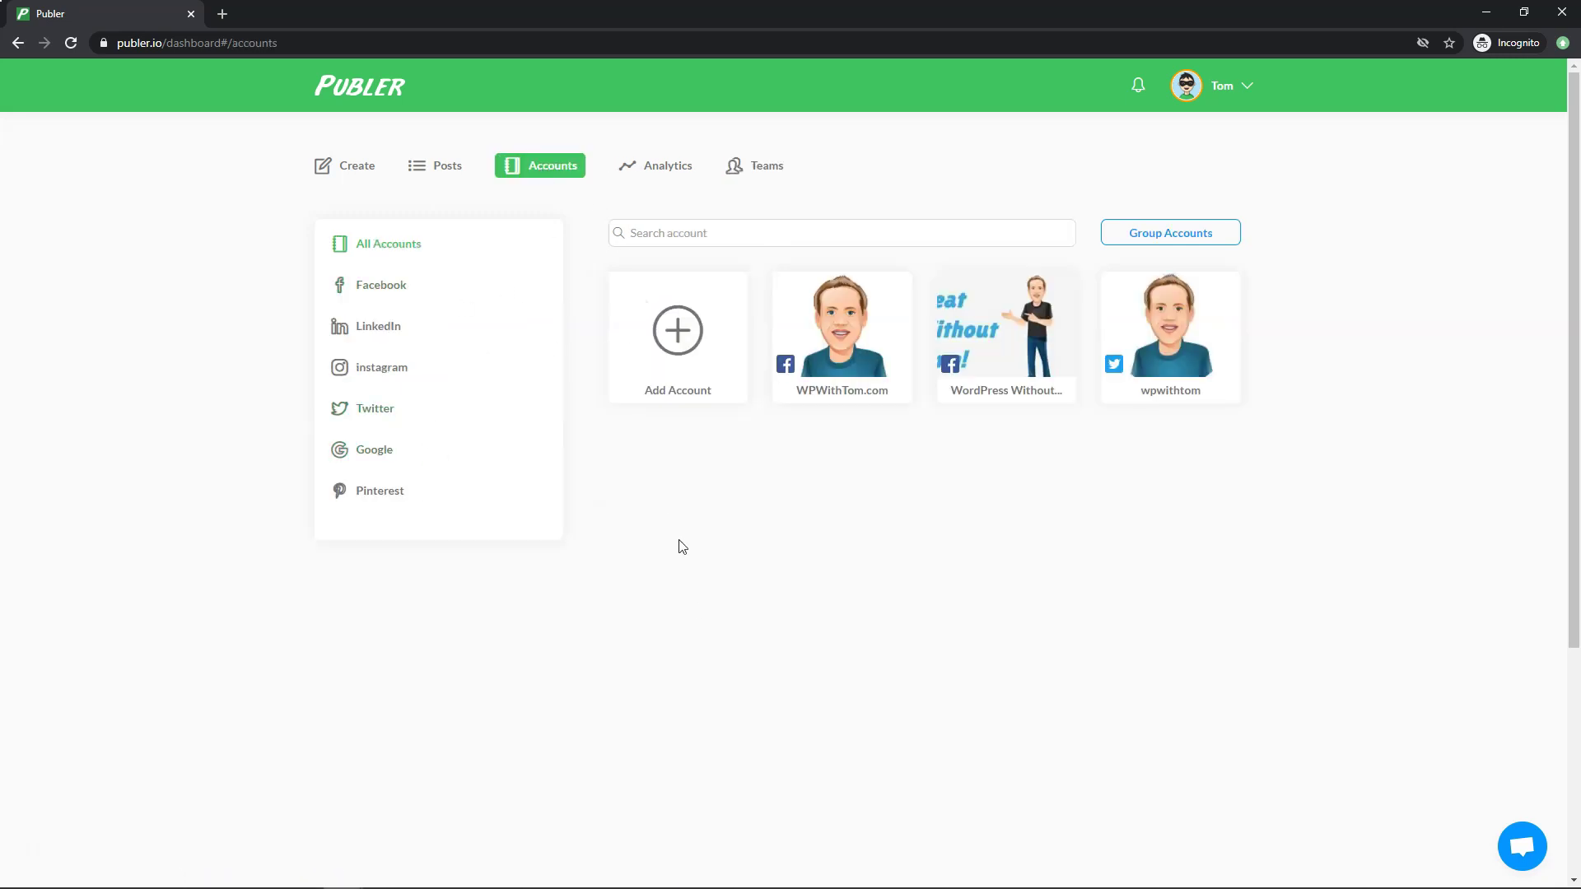
pyautogui.click(381, 288)
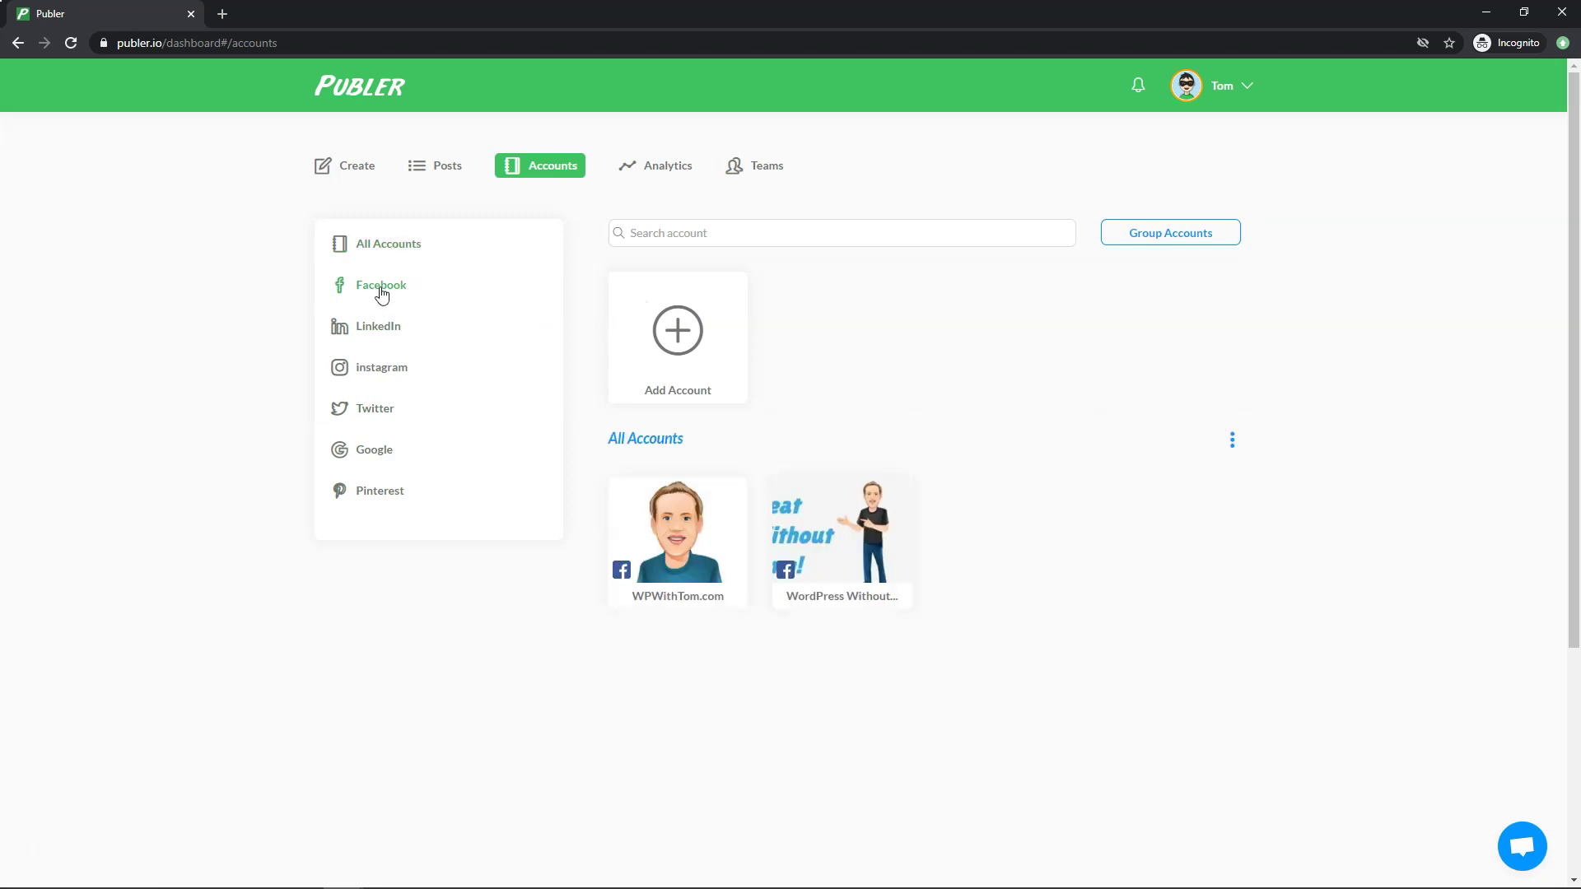
pyautogui.click(376, 411)
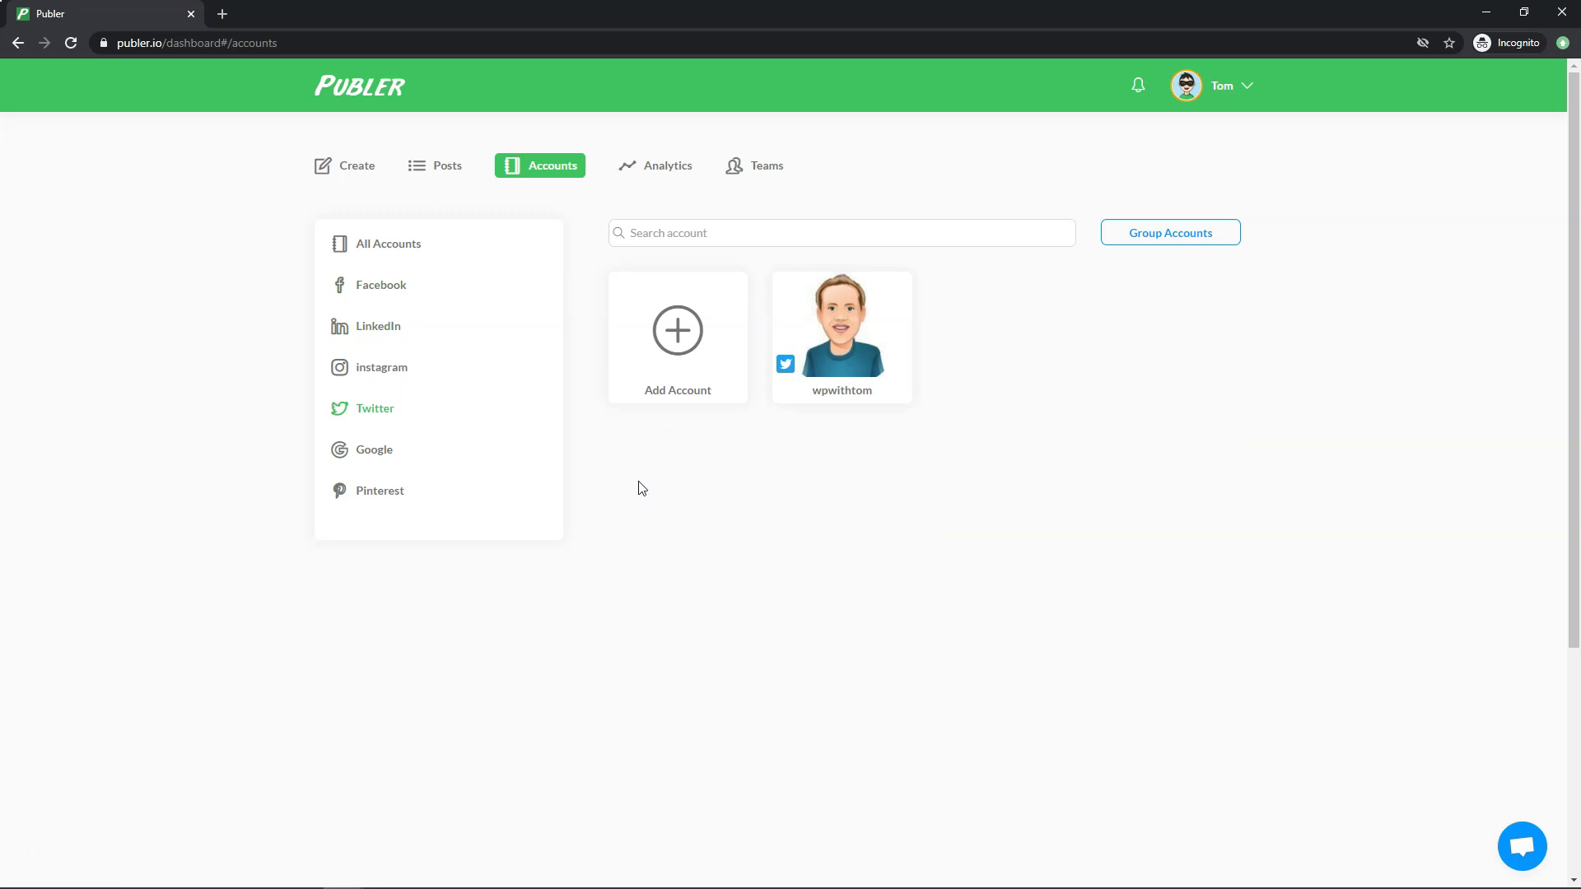
# Paste the tweet promoting #WordPress videos and the YouTube channel into a new post
pyautogui.click(360, 173)
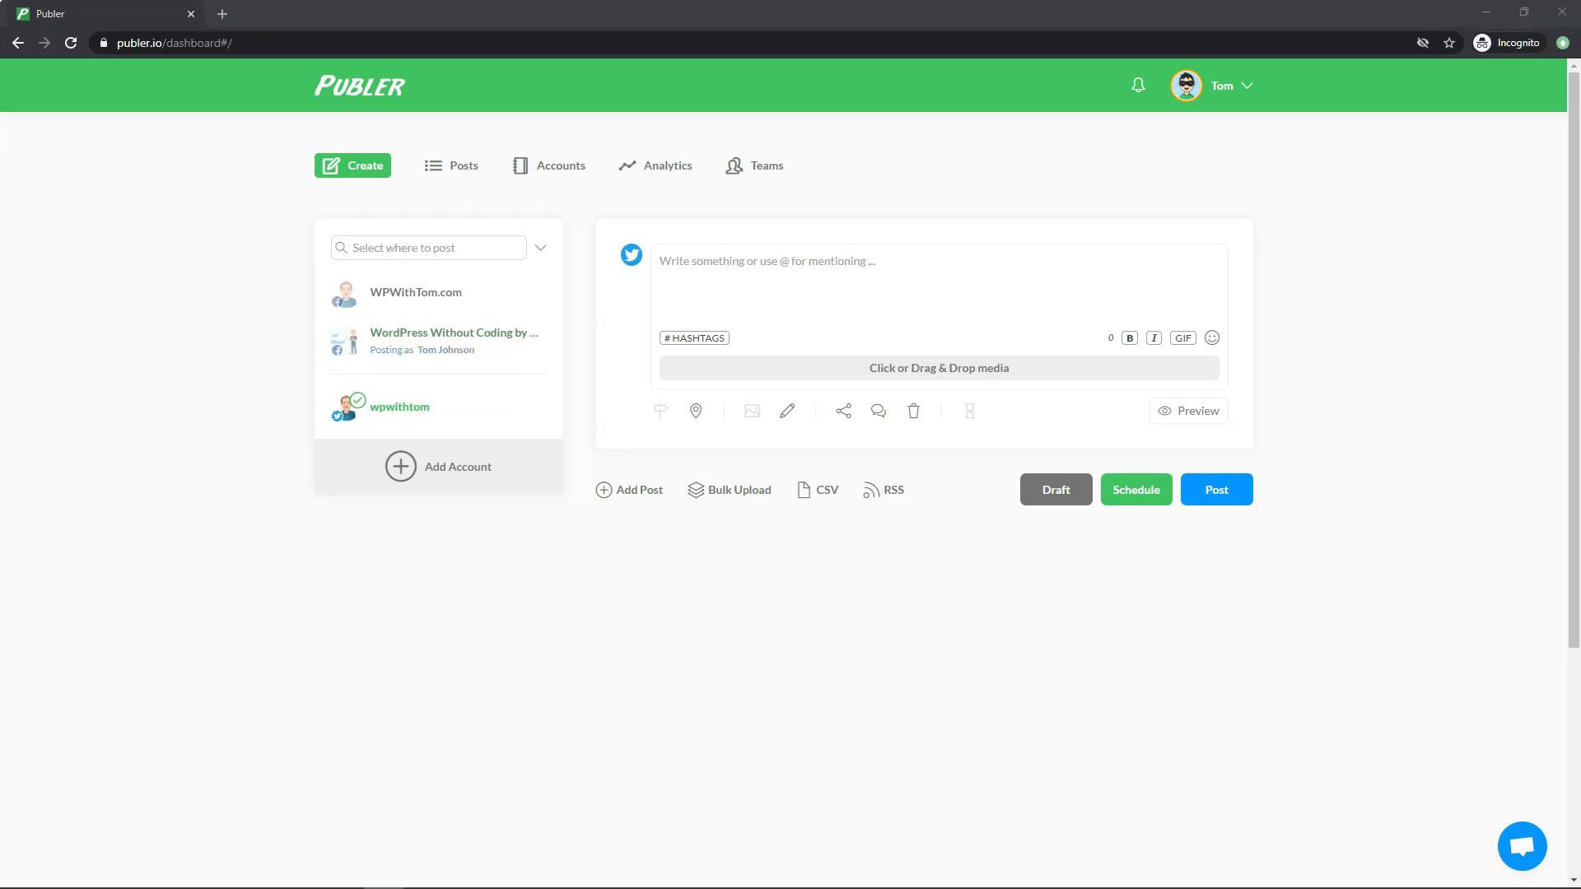
pyautogui.click(744, 271)
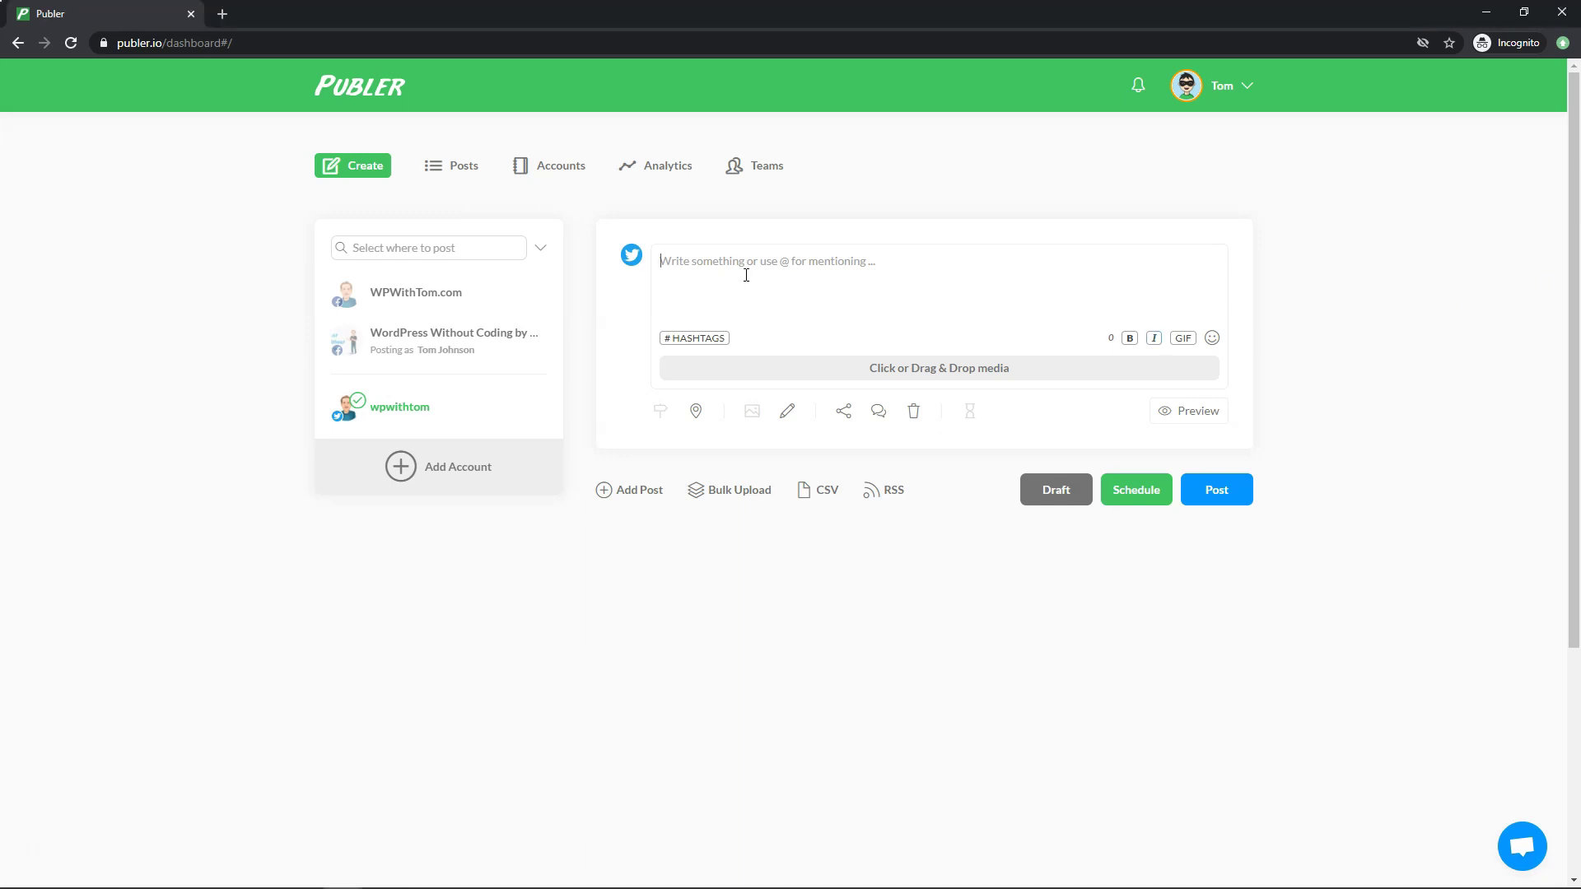
pyautogui.write('Do you want to see #WordPress videos posted regularly? Check out my YouTube channel today!')
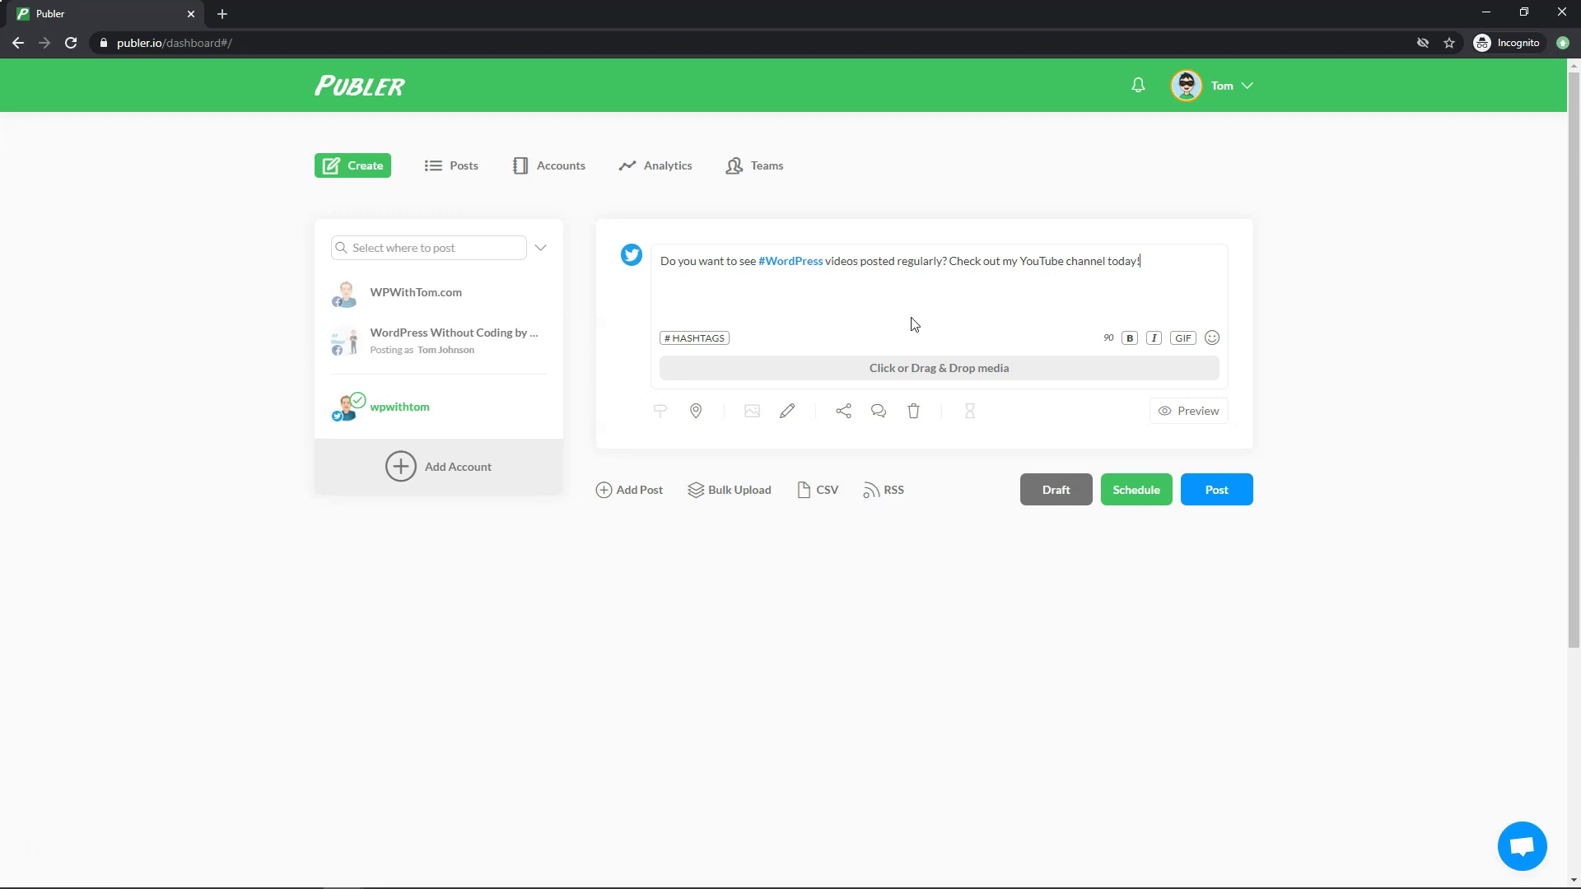
# Schedule the tweet for Mon, Sep 7th 2020, changing the time from 01:54 PM to 01:55 PM
pyautogui.click(1145, 499)
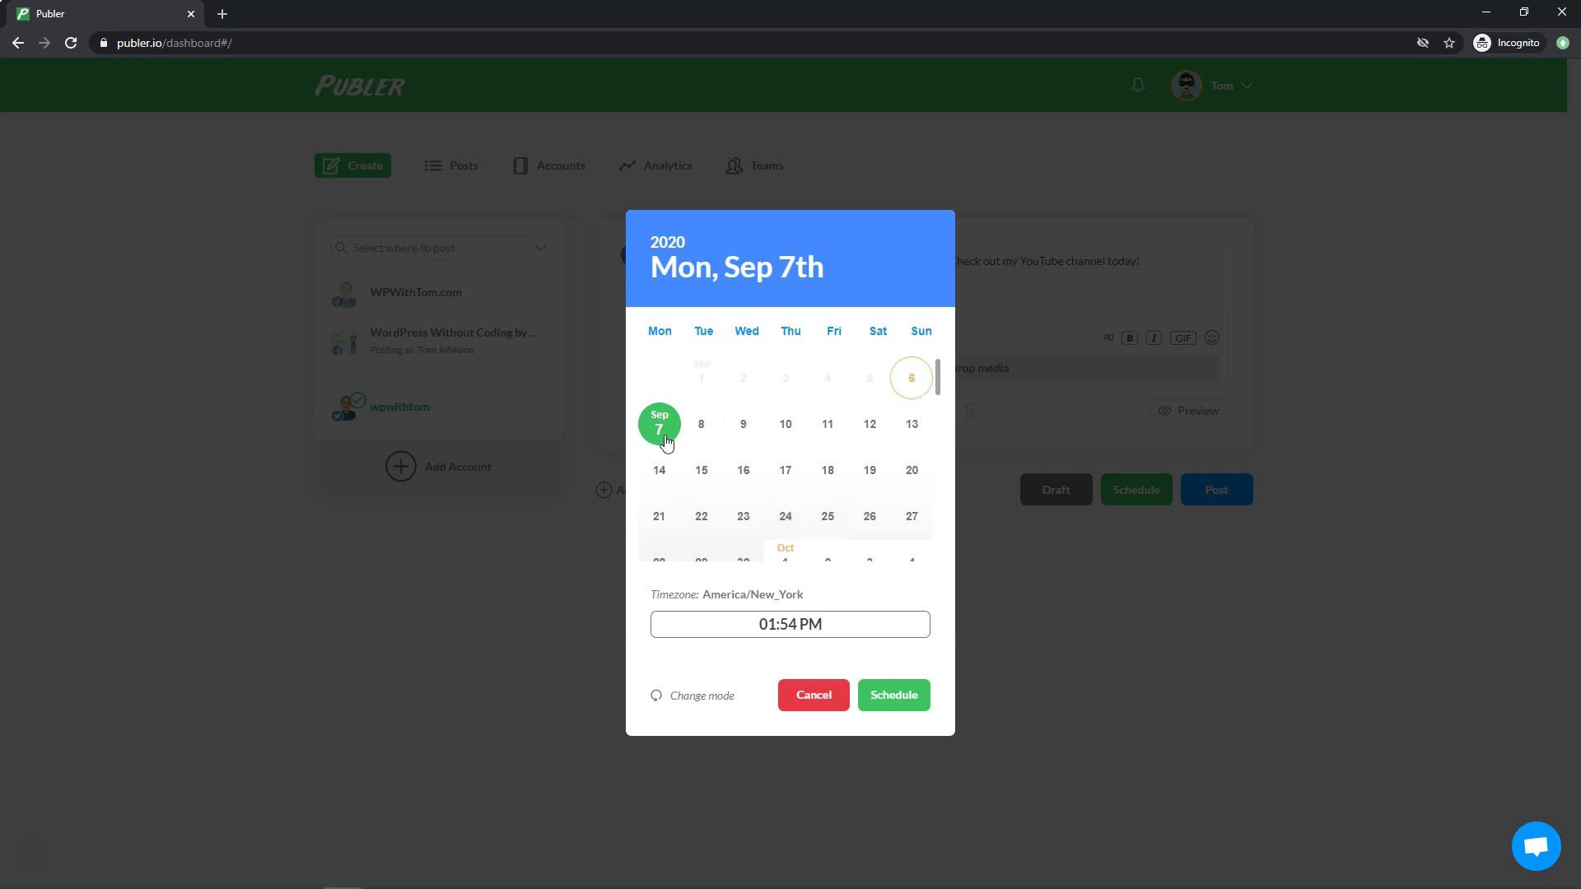
pyautogui.moveTo(788, 623); pyautogui.dragTo(796, 623)
pyautogui.click(796, 623)
pyautogui.press('BackSpace')
pyautogui.write('5')
pyautogui.click(897, 699)
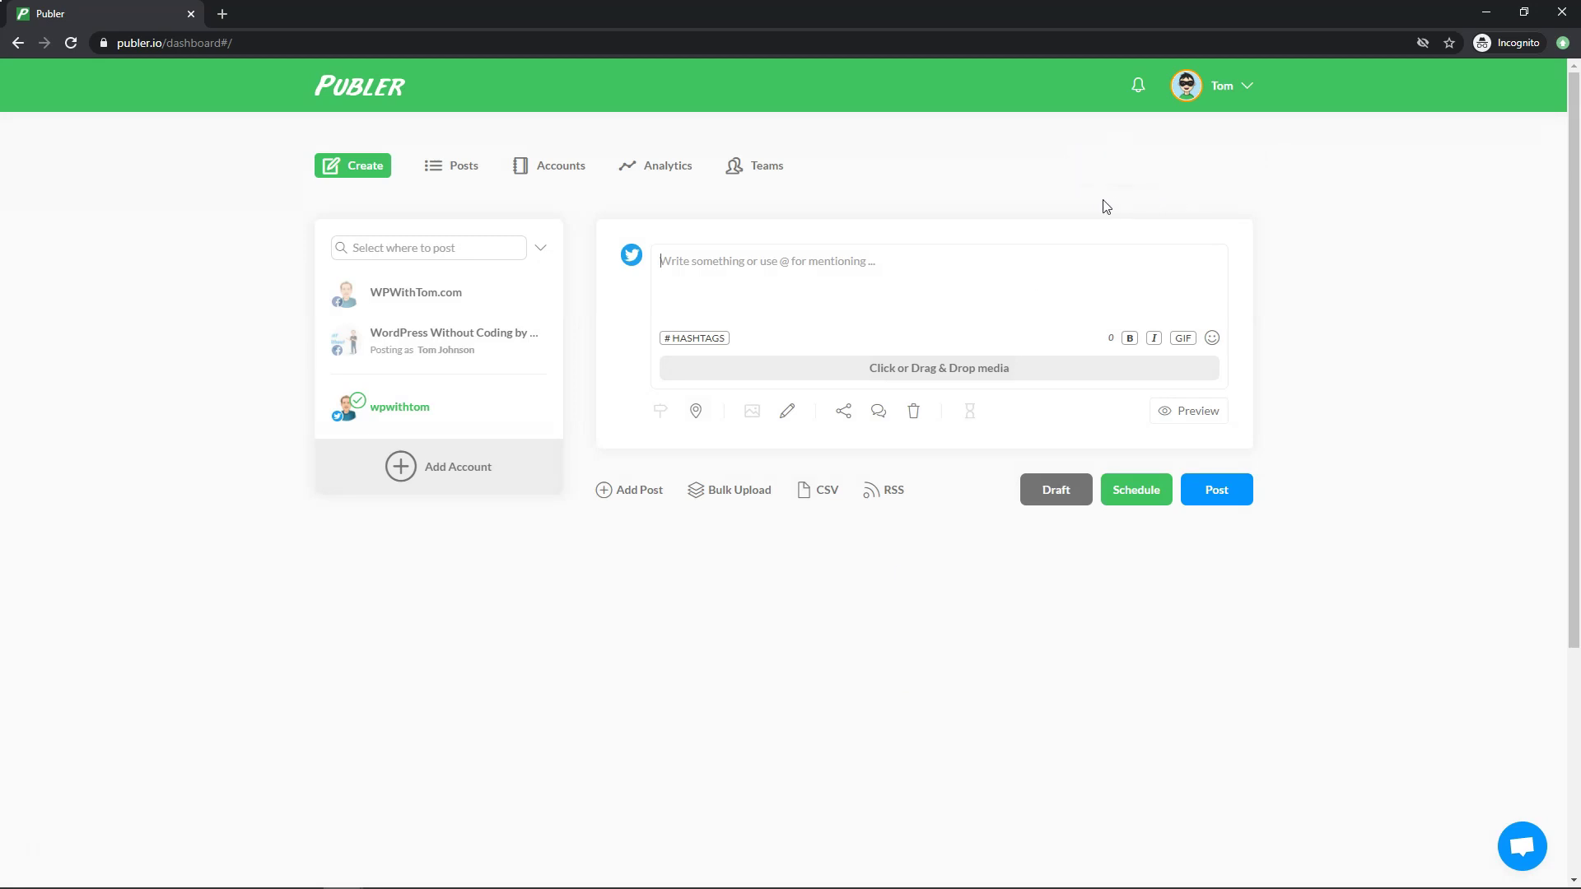
# Show the scheduled posts list with the #WordPress tweet for Mon, Sep 7 at 01:55 PM
pyautogui.click(451, 171)
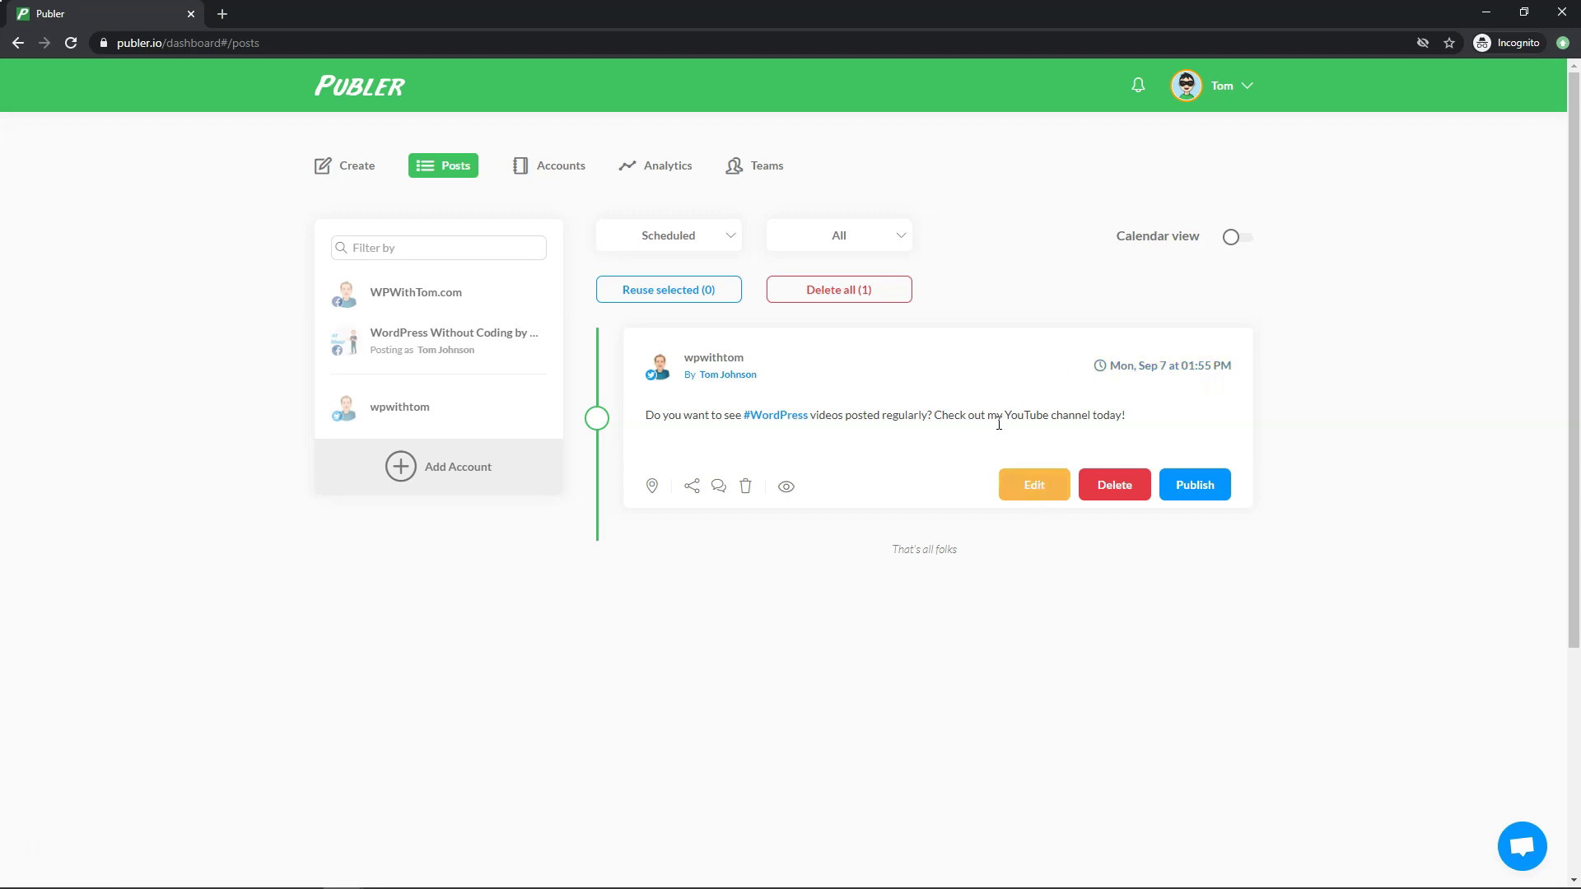
# Append youtube.com/c/wpwithtom after "today!" in the scheduled #WordPress tweet
pyautogui.click(1013, 492)
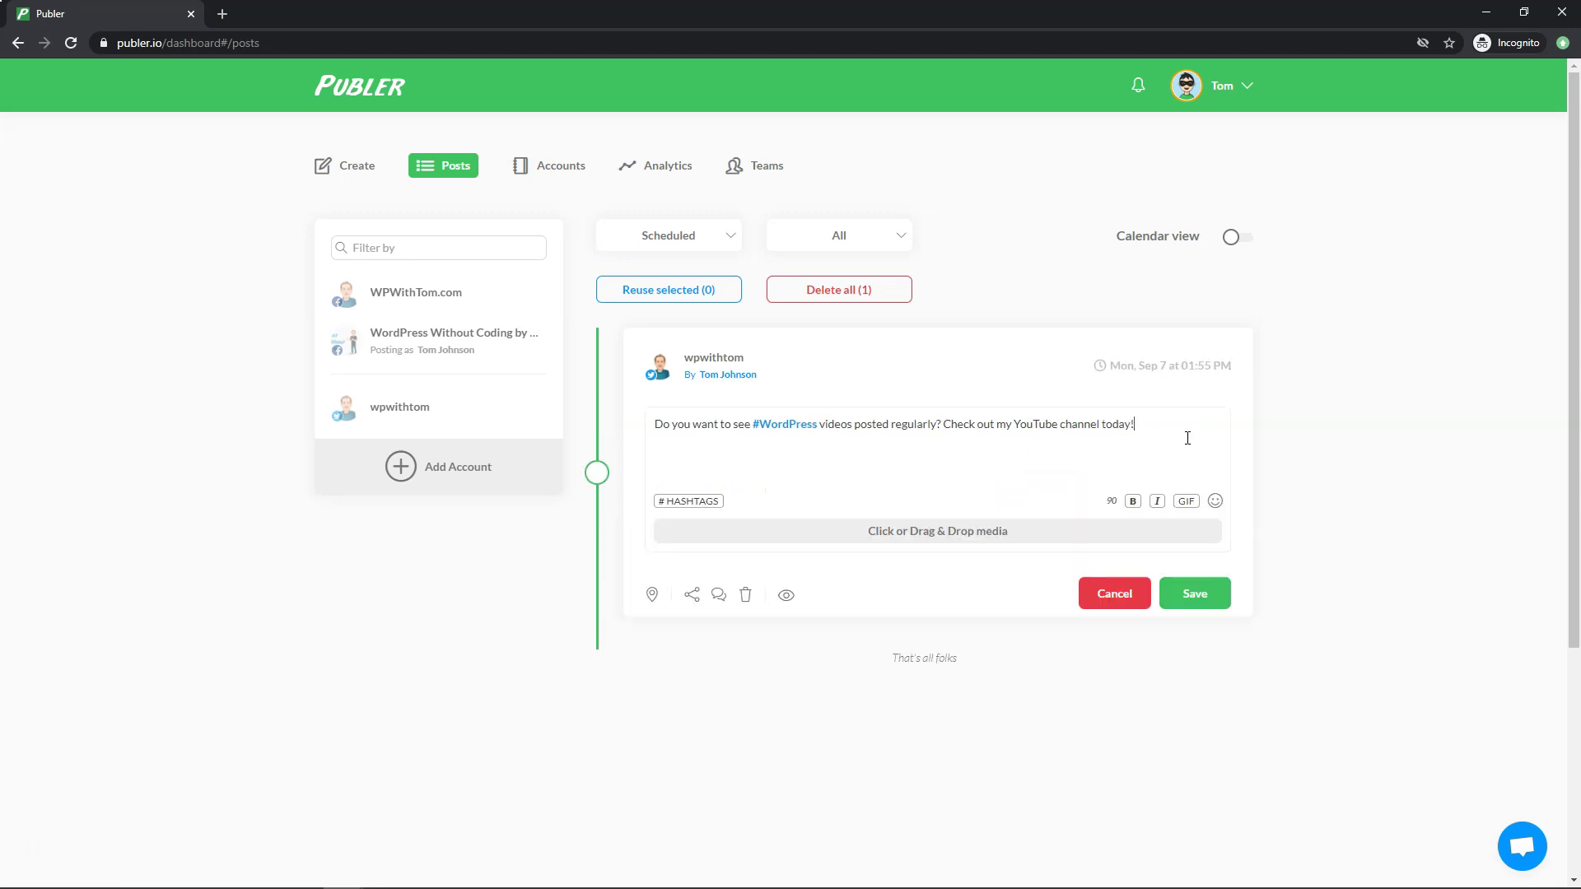
pyautogui.write('youtube.com/c/wpwithtom')
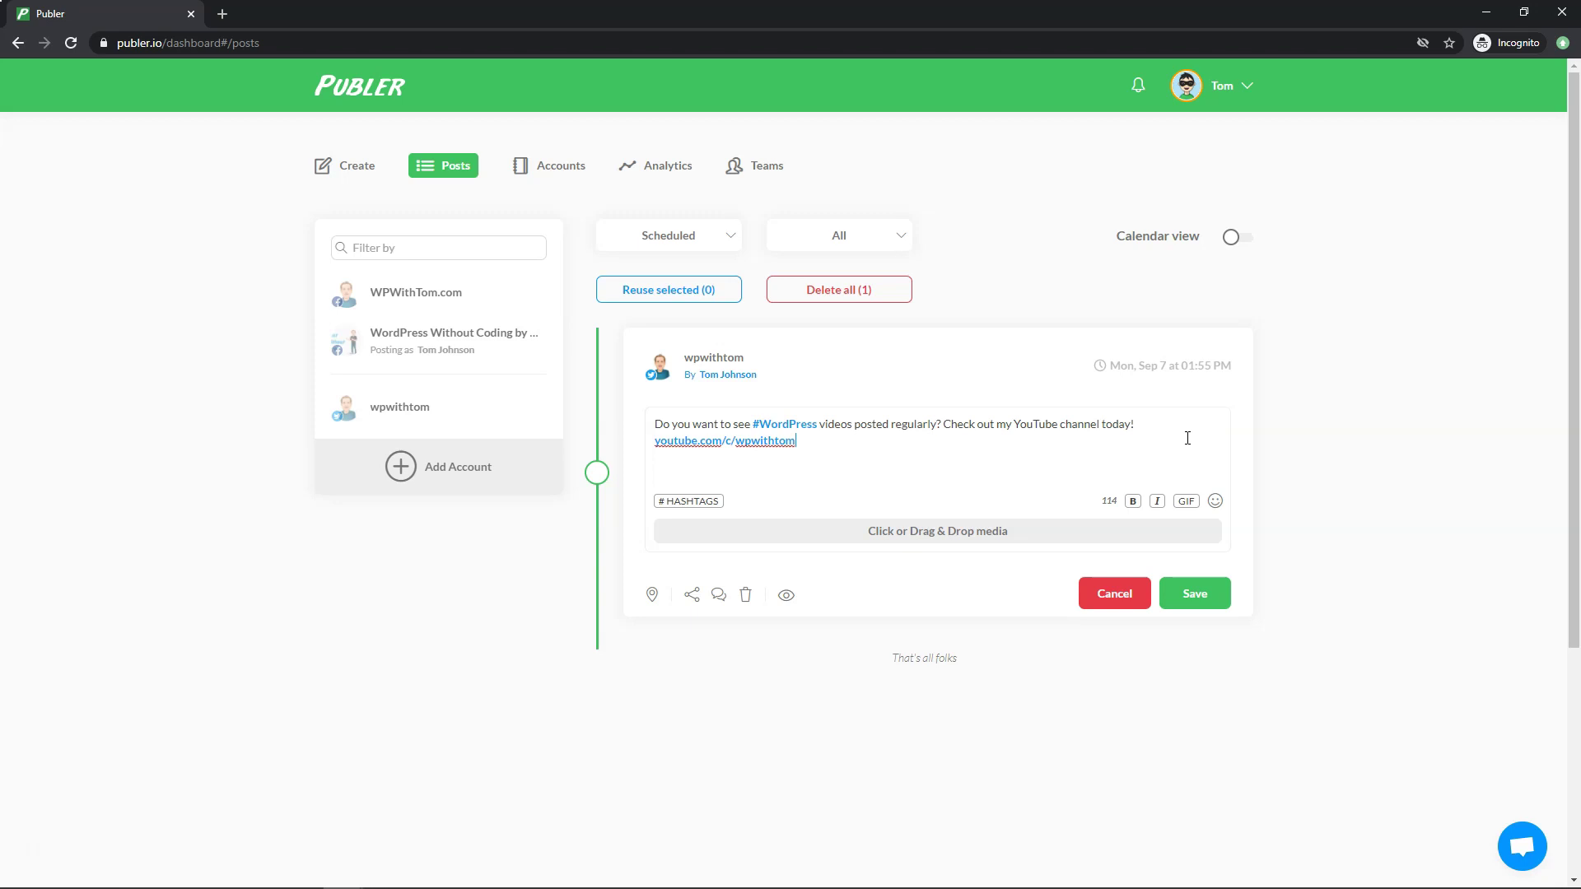
pyautogui.click(717, 596)
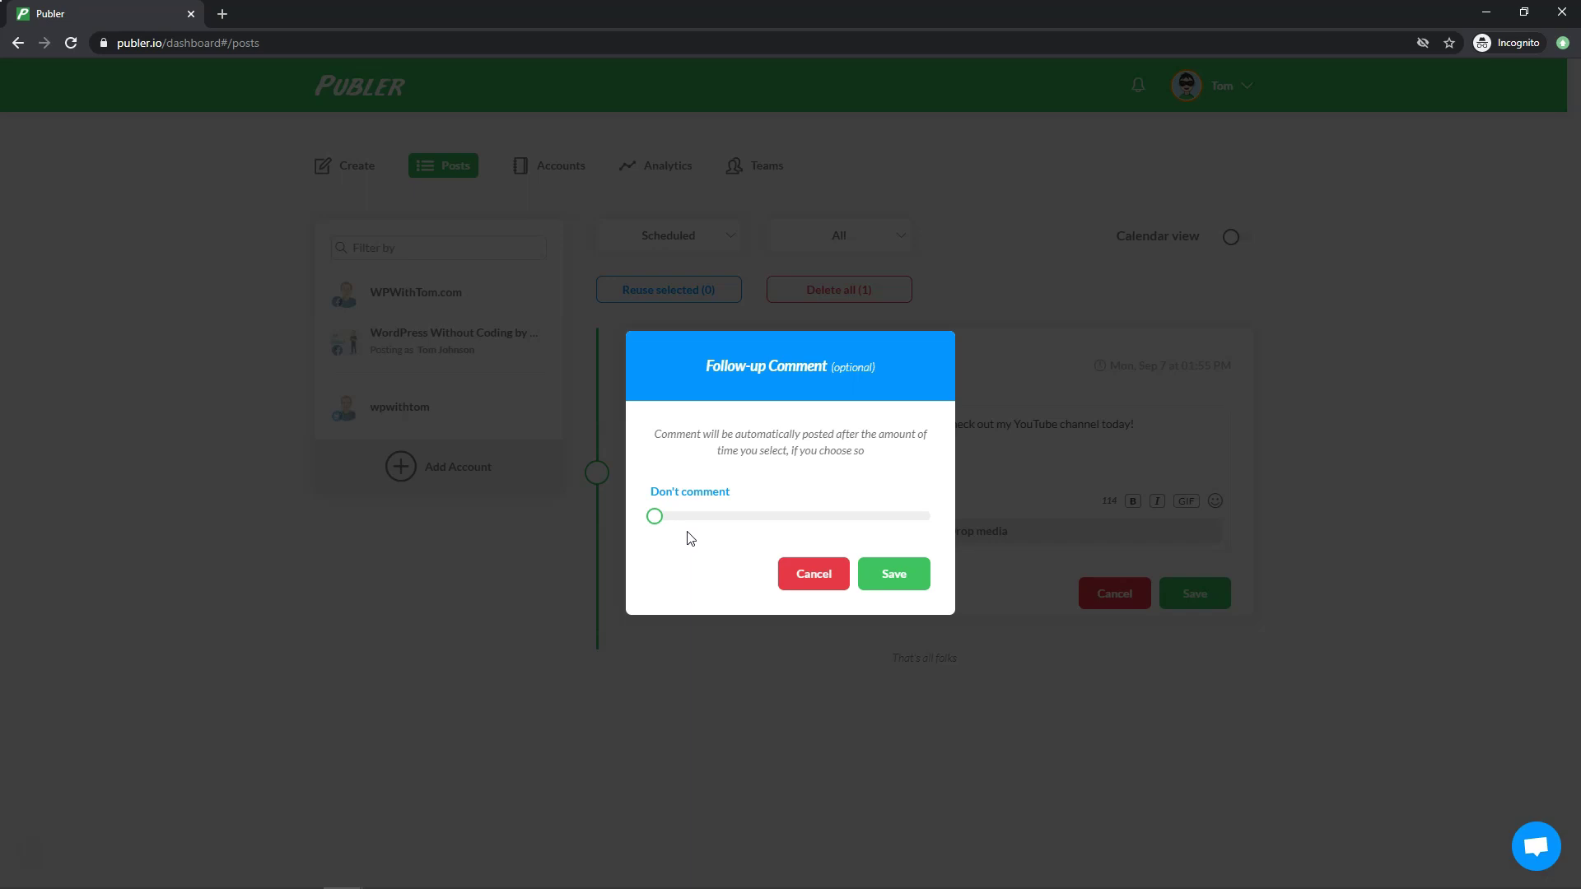
pyautogui.moveTo(655, 516); pyautogui.dragTo(719, 456)
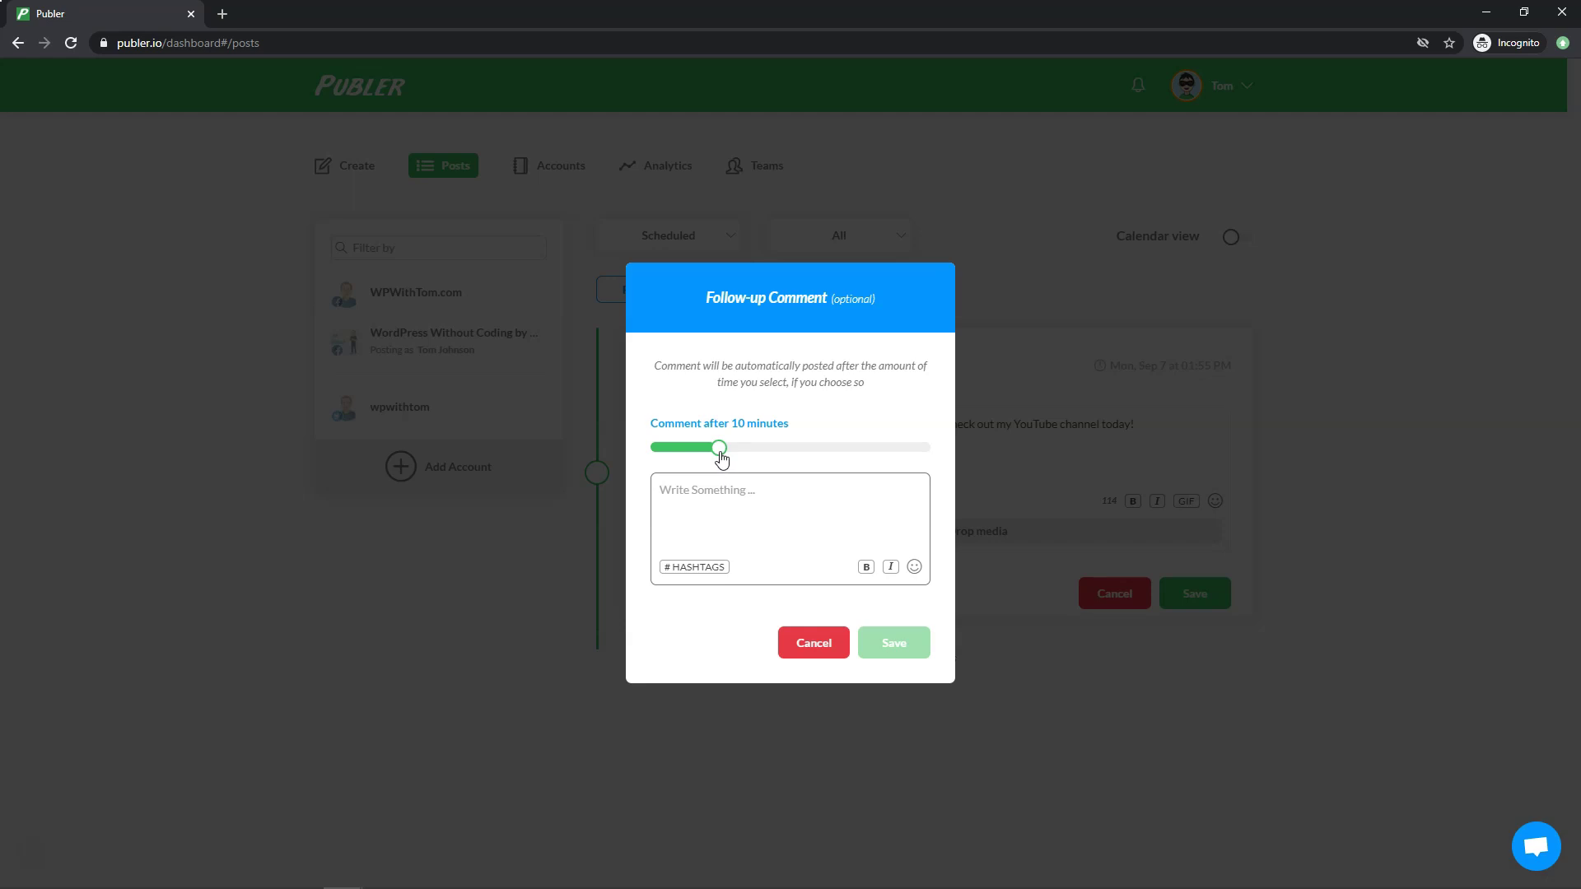
pyautogui.moveTo(722, 458); pyautogui.dragTo(762, 459)
pyautogui.click(797, 647)
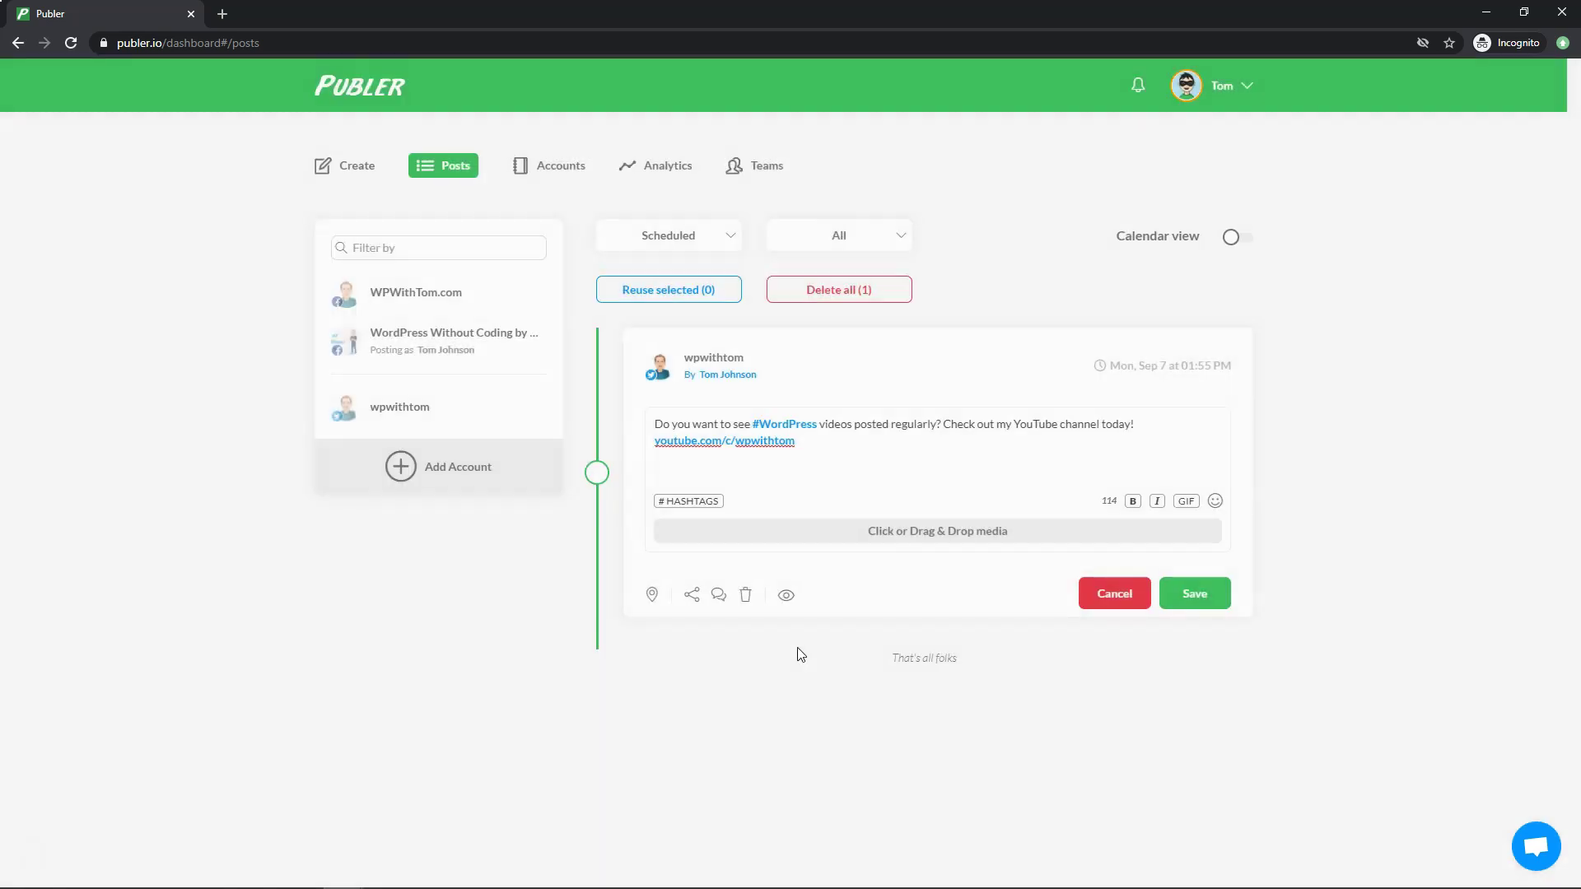
pyautogui.click(745, 596)
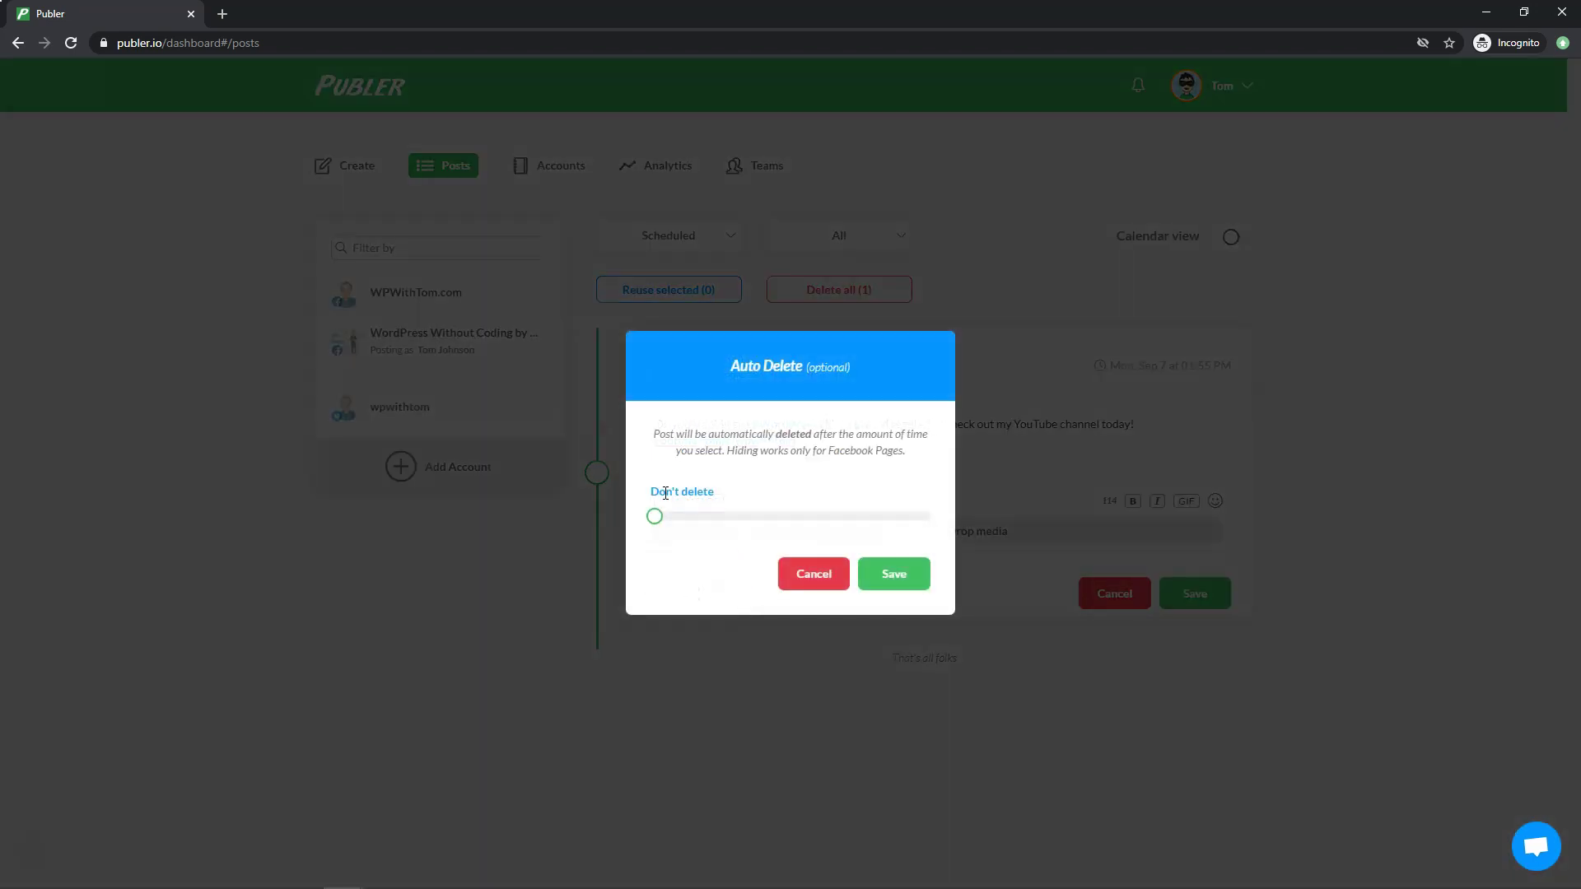
pyautogui.moveTo(656, 524); pyautogui.dragTo(724, 530)
pyautogui.moveTo(724, 528); pyautogui.dragTo(893, 524)
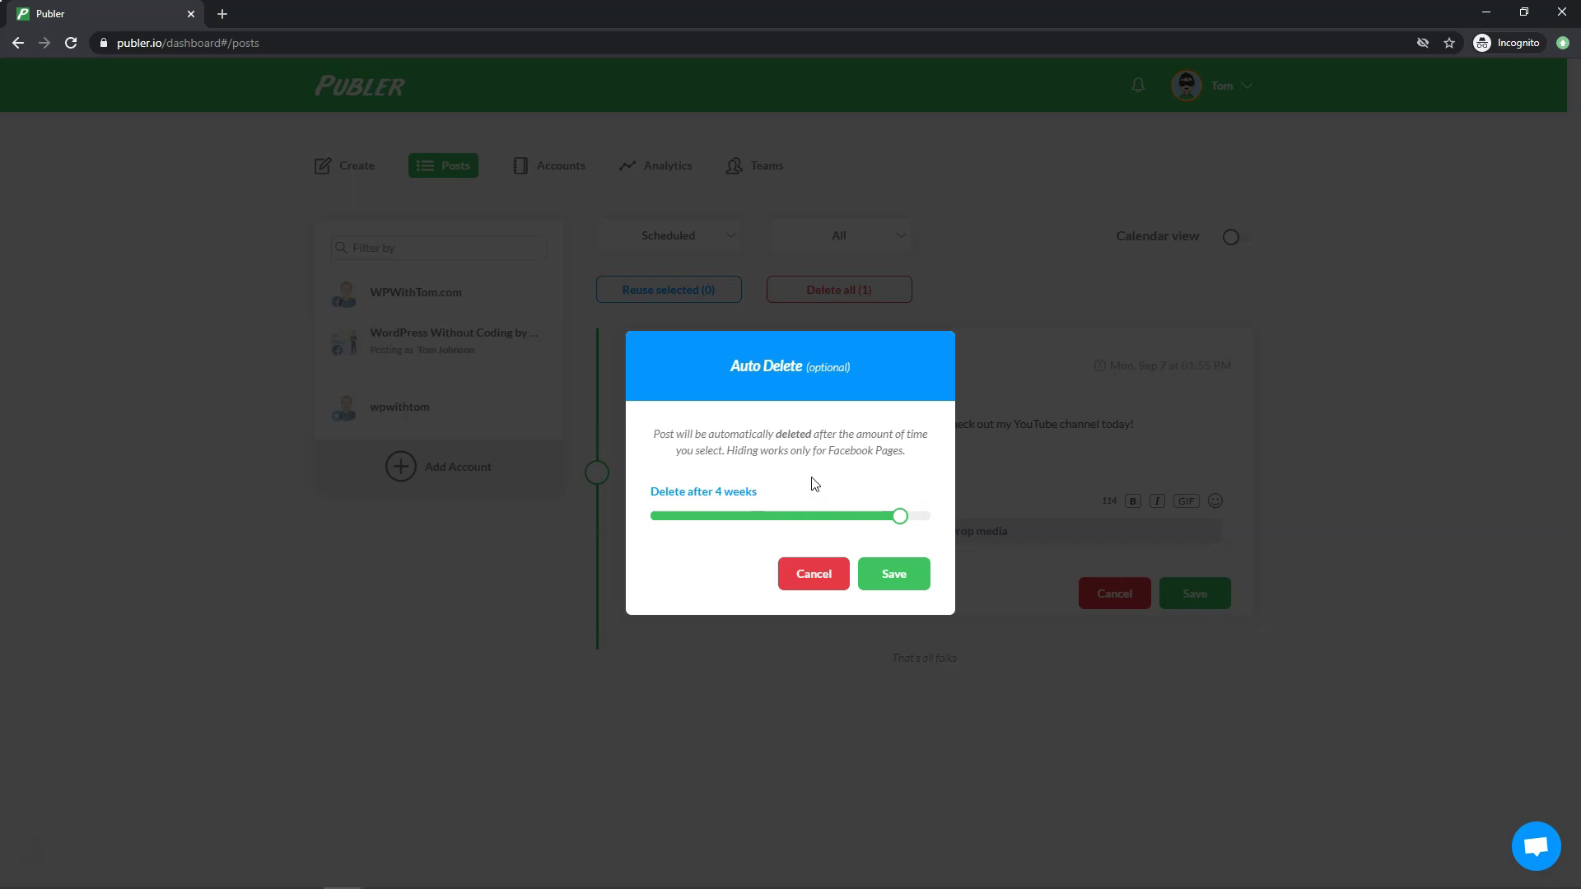
pyautogui.click(799, 575)
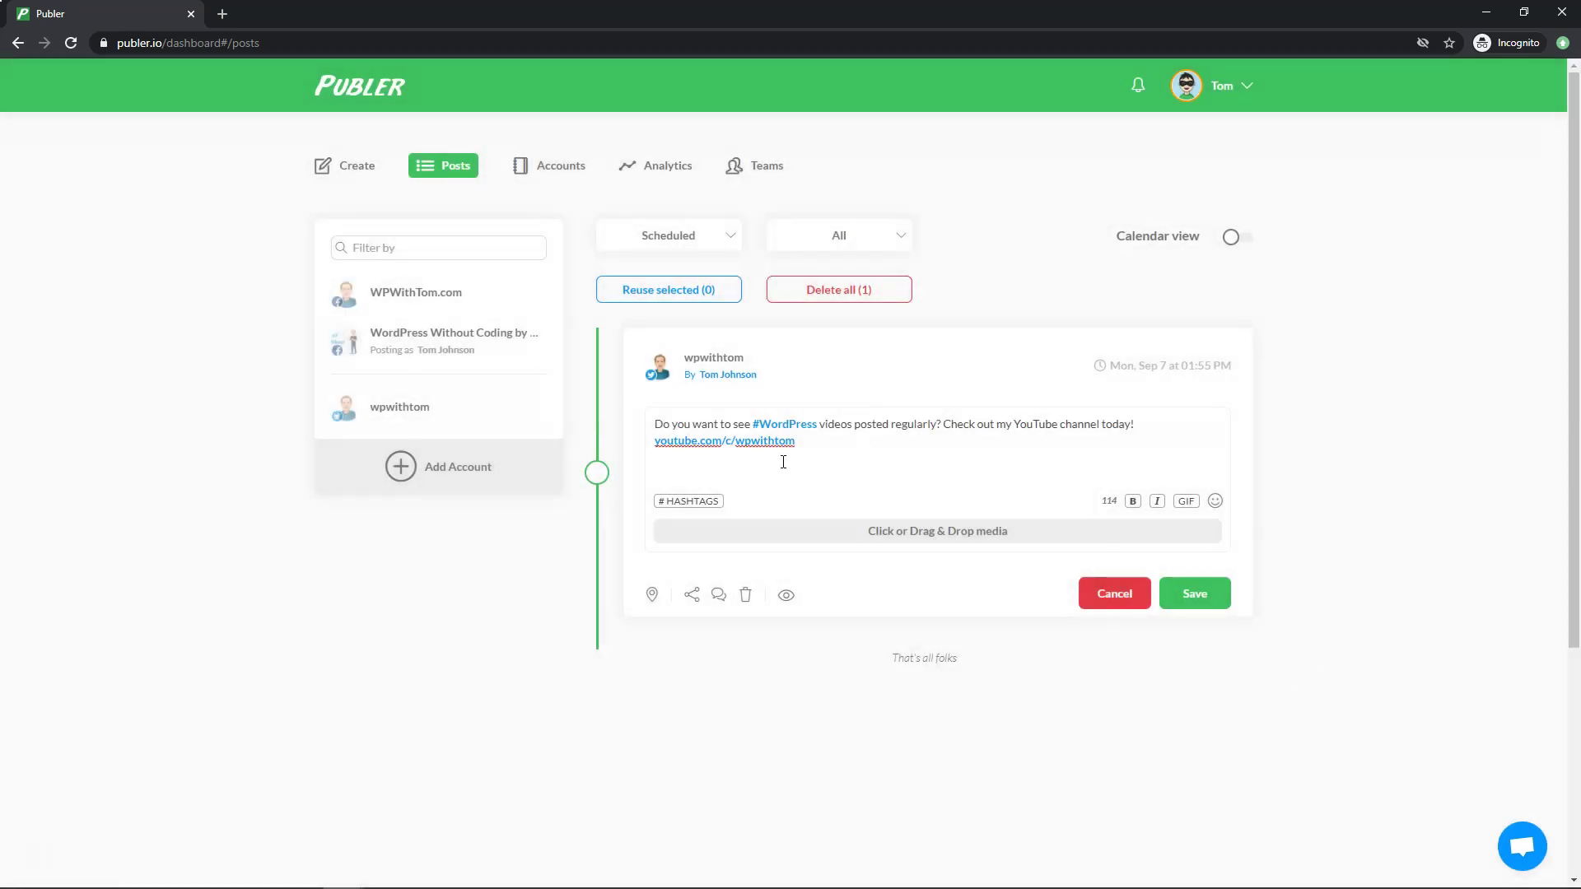
# Save the edited #WordPress tweet and view it on Monday, Sep 7 in the September 2020 calendar
pyautogui.click(1203, 594)
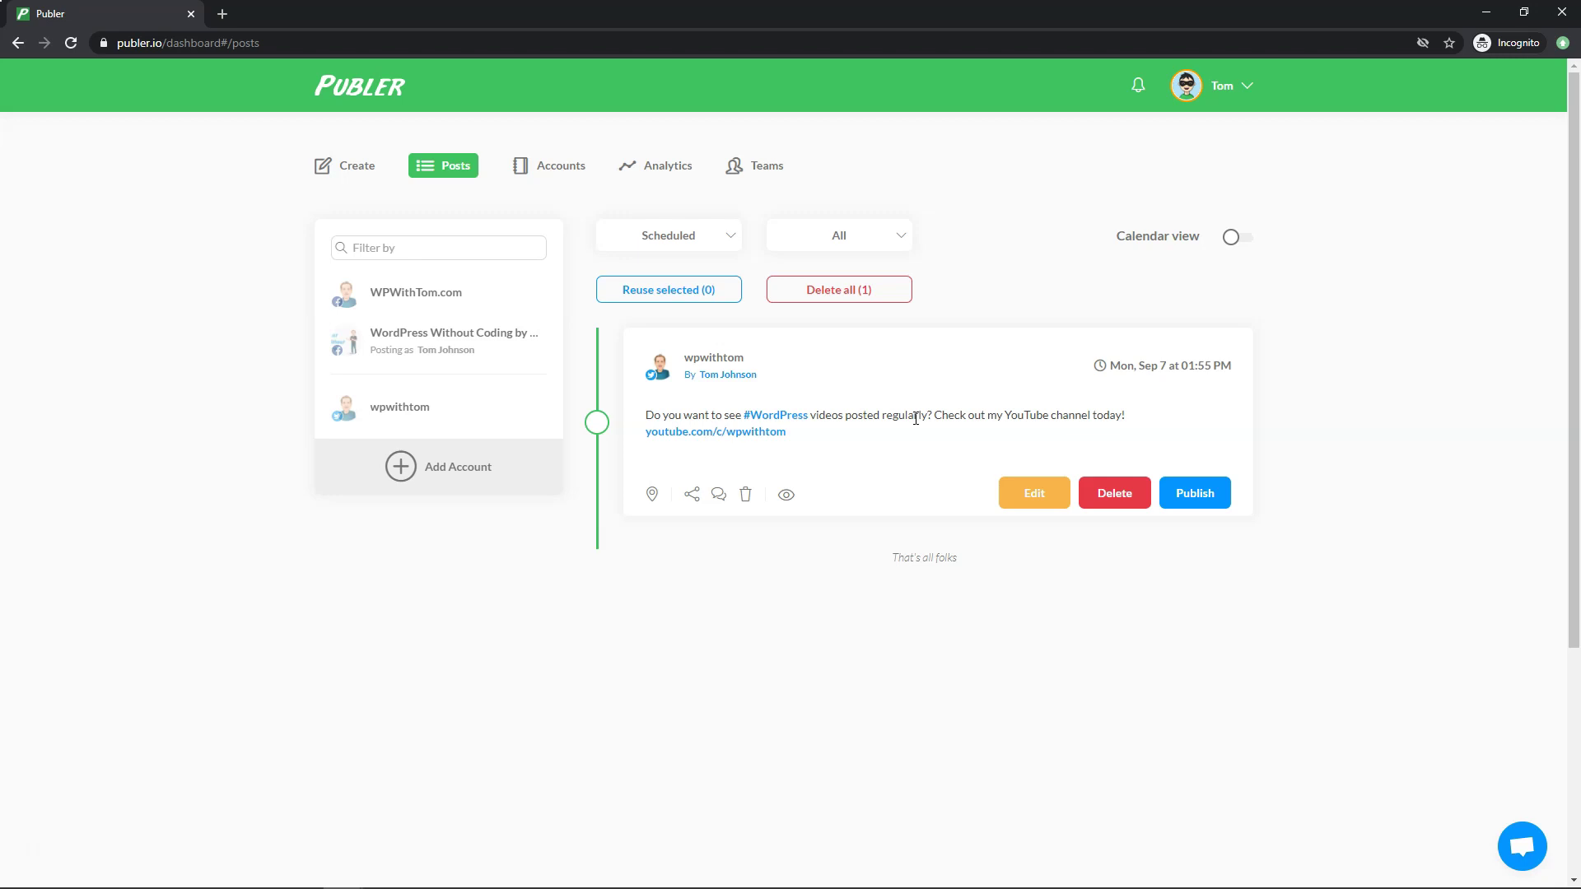
pyautogui.click(1249, 244)
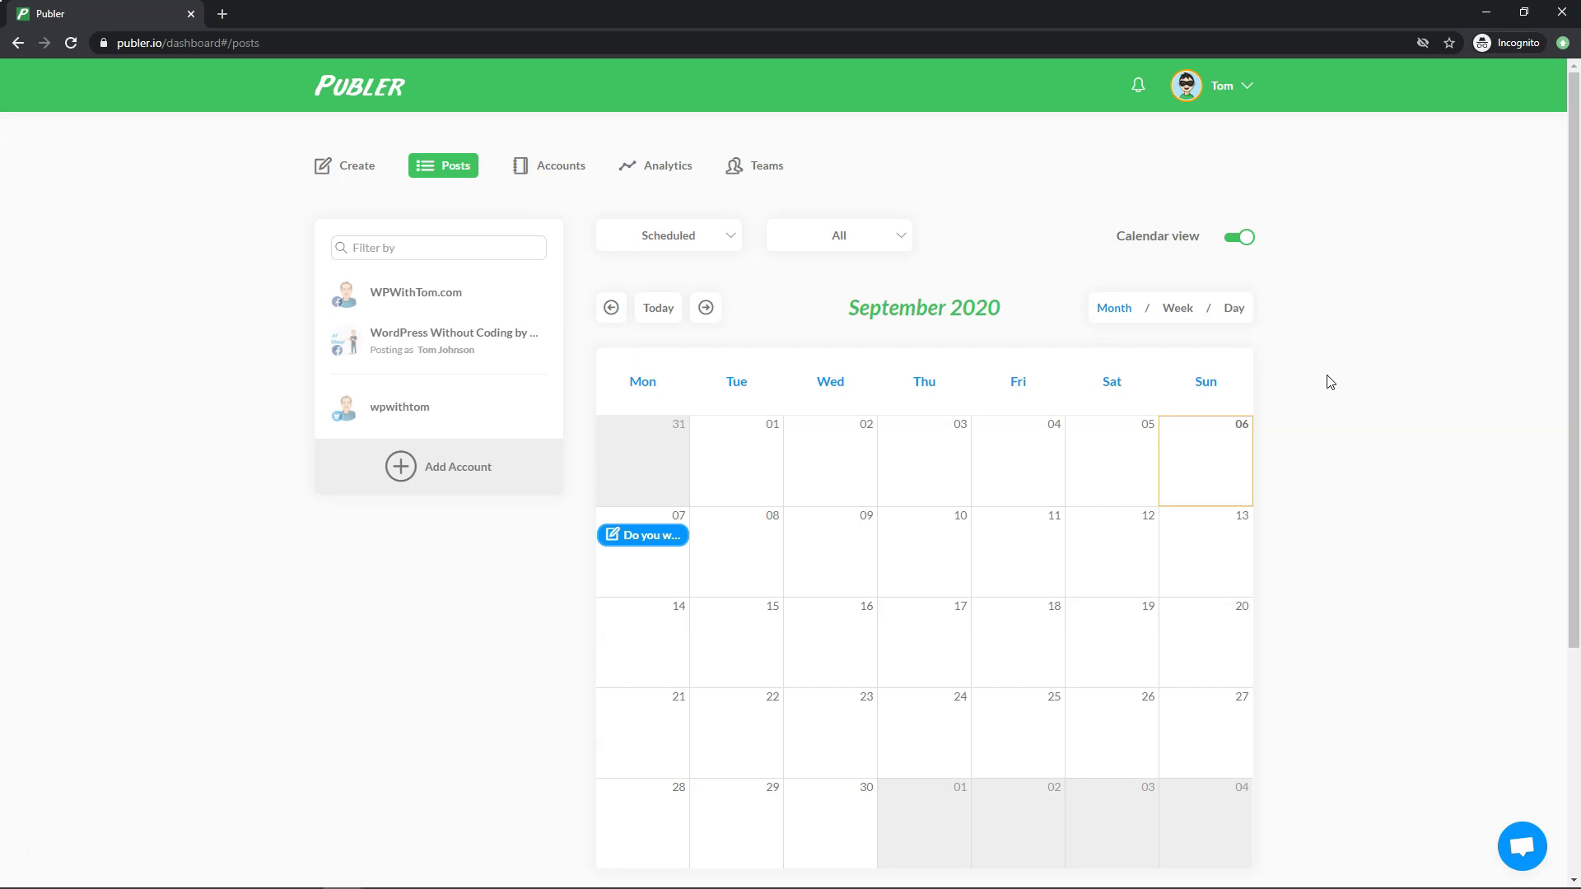
pyautogui.click(356, 167)
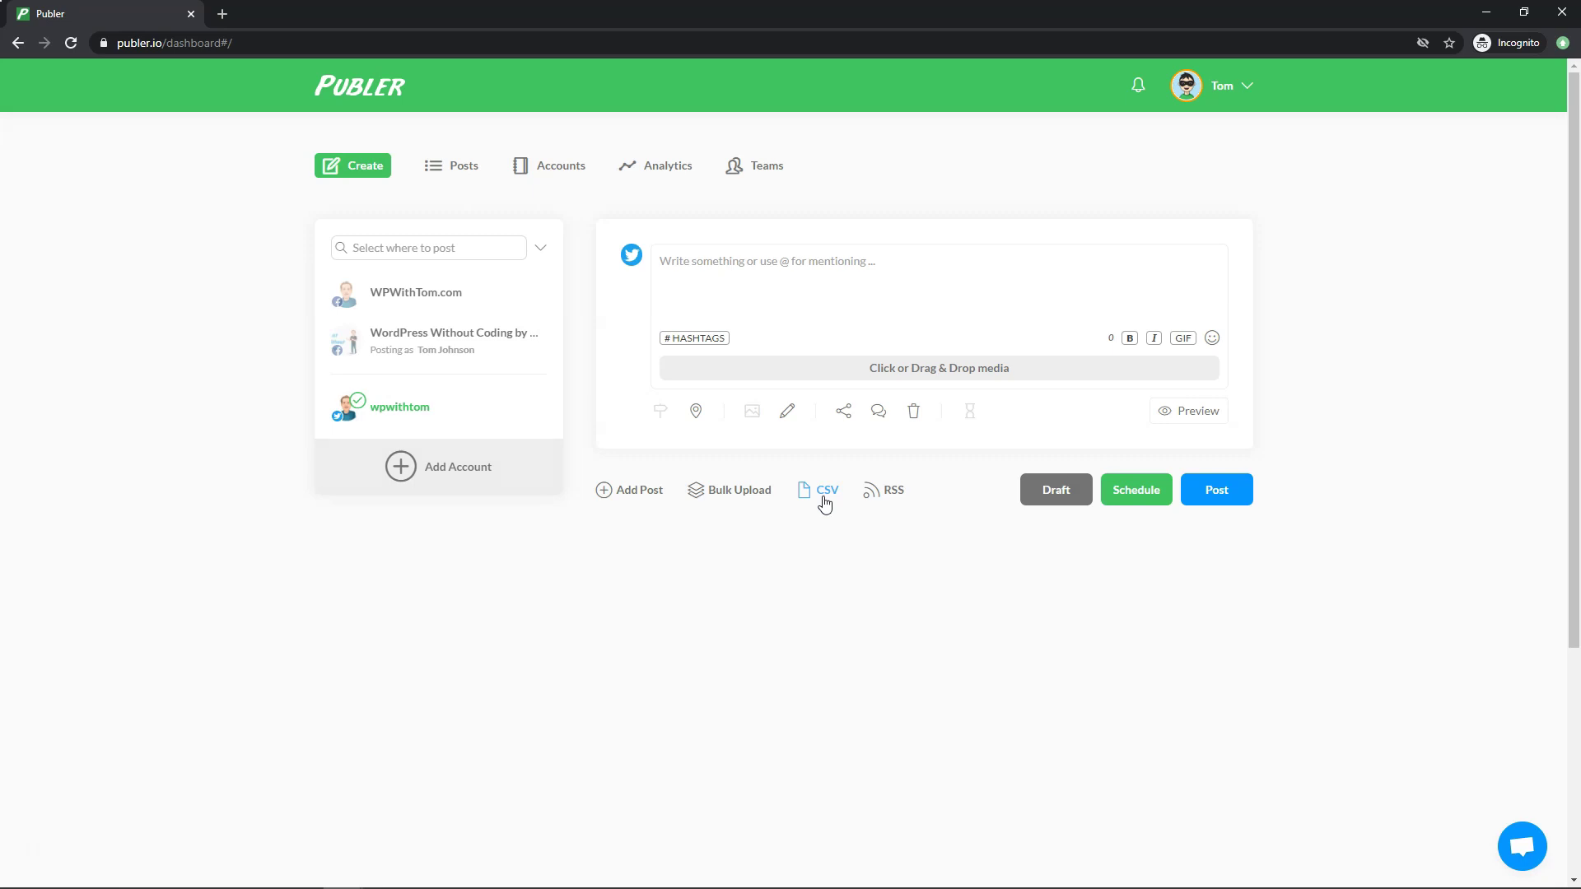
pyautogui.click(458, 165)
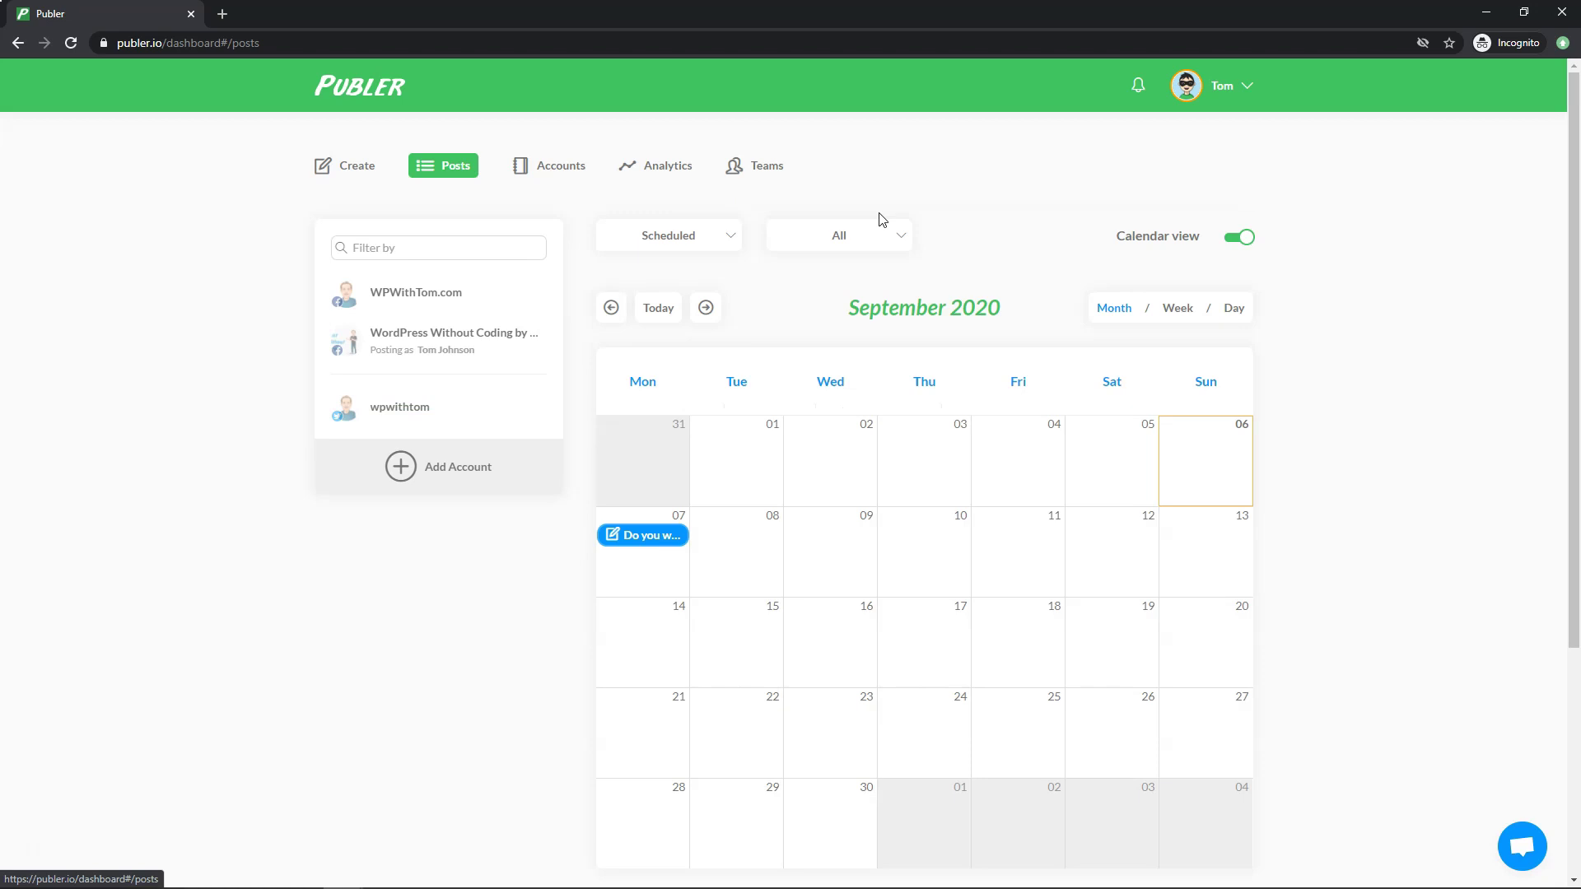